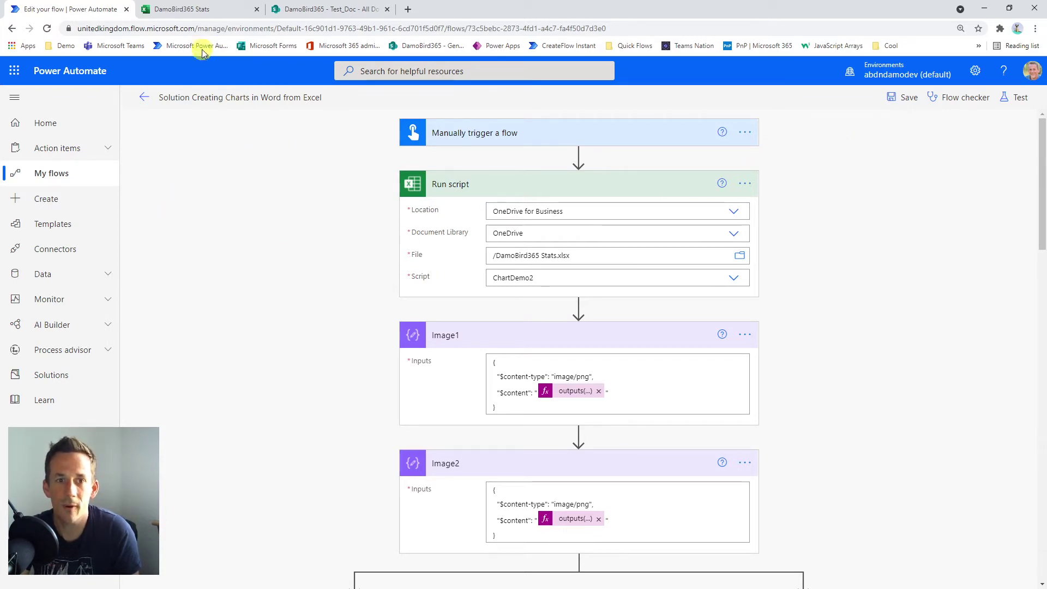
# - Show the DamoBird365 Stats sheet and highlight the charted ranges A1:B31 and D4:E9
pyautogui.click(205, 12)
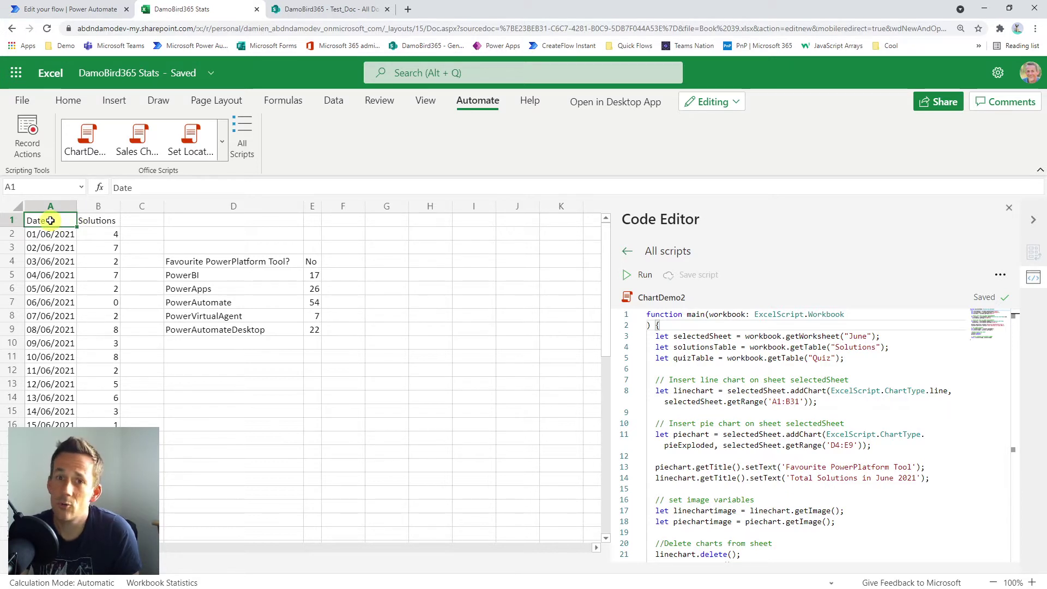
pyautogui.moveTo(50, 220); pyautogui.dragTo(98, 466)
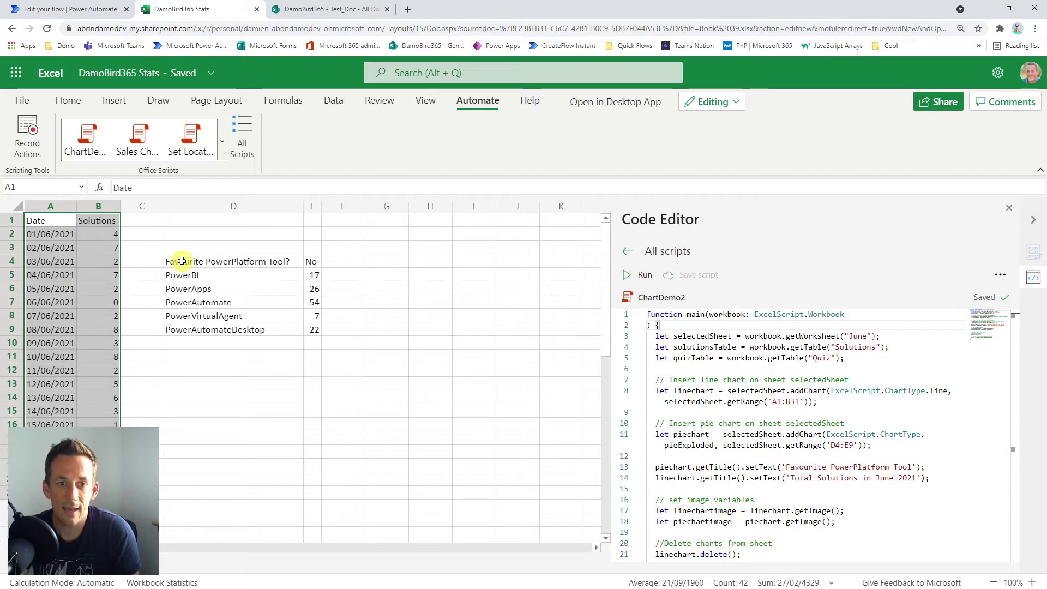
pyautogui.moveTo(182, 261); pyautogui.dragTo(316, 332)
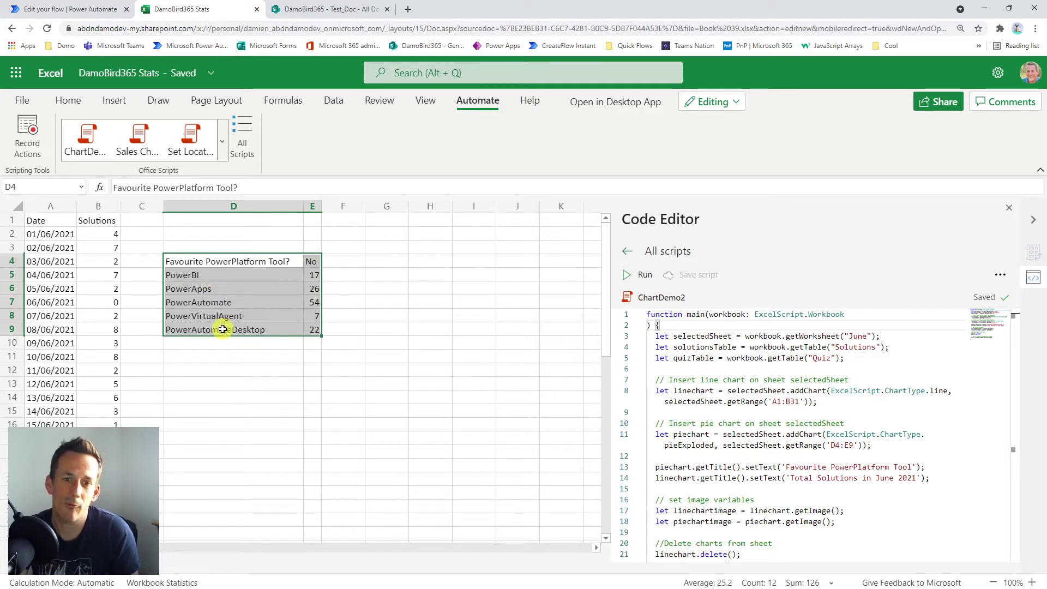
pyautogui.click(195, 301)
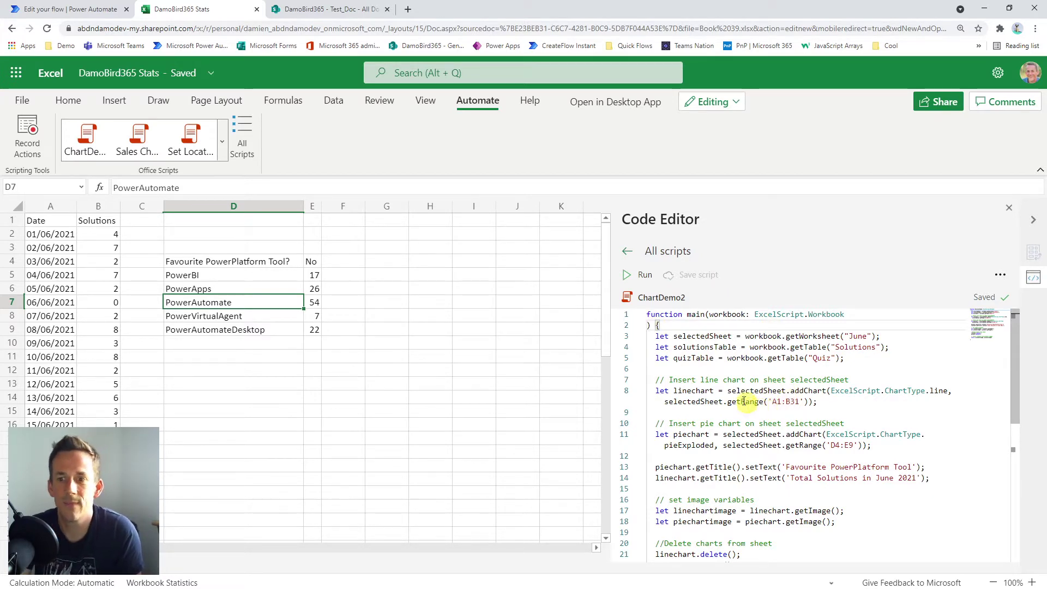
# - Scroll the ChartDemo2 script to its chart titles, getImage calls, chart deletion and return statement
pyautogui.scroll(-1, 706, 360)
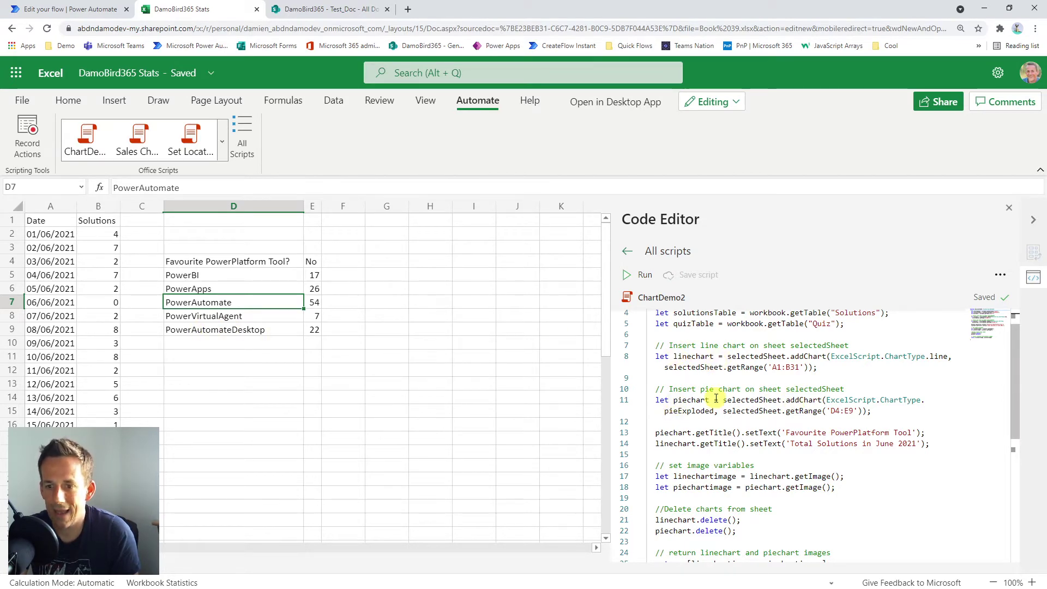
pyautogui.scroll(-2, 698, 459)
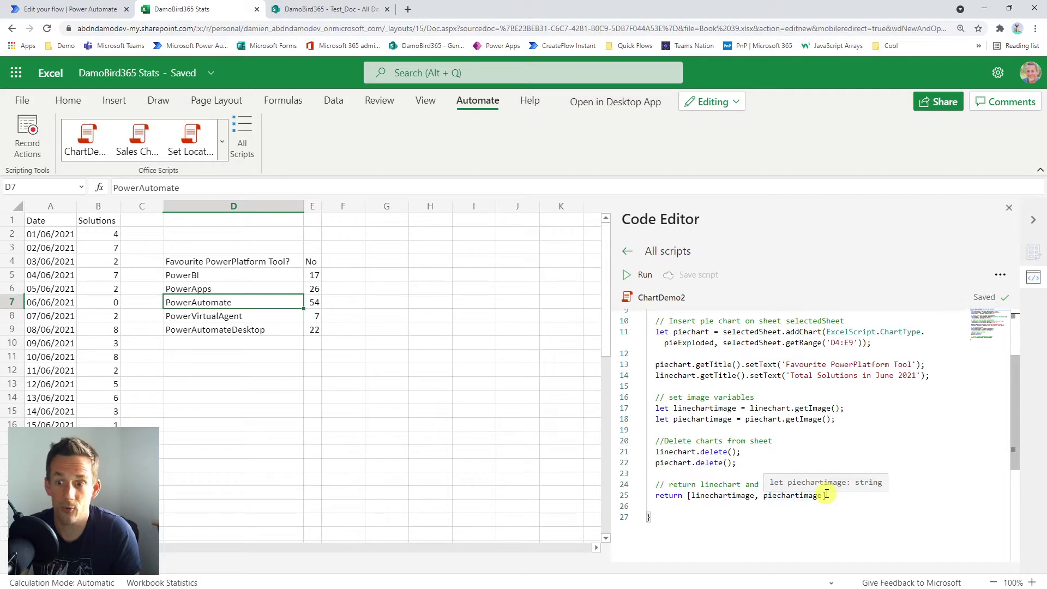
# - Open TemplateMonthly.docx from the SharePoint Test_Doc library in Word for the web
pyautogui.click(325, 10)
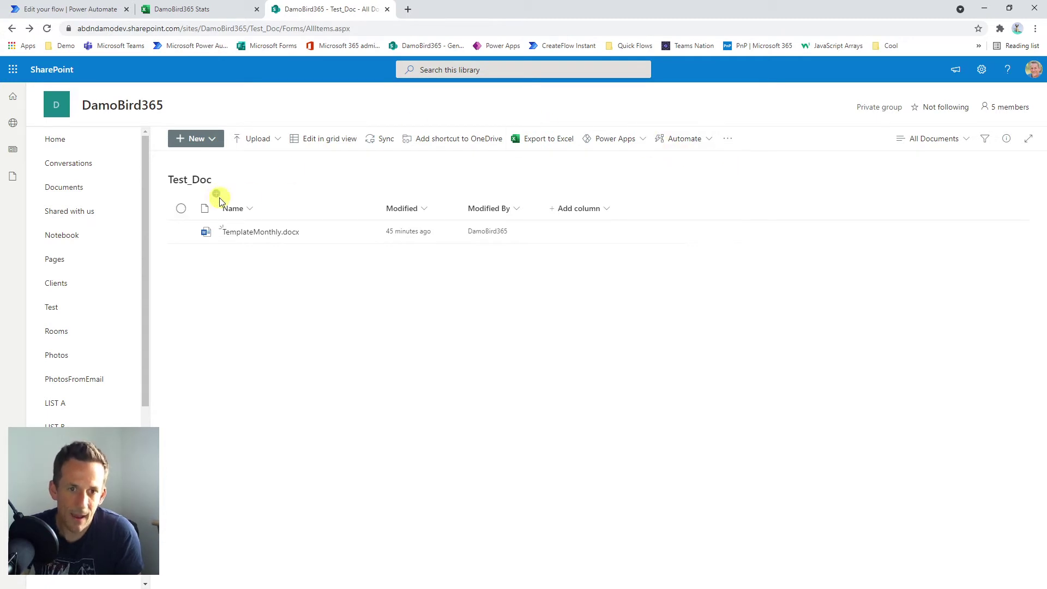
pyautogui.moveTo(259, 234)
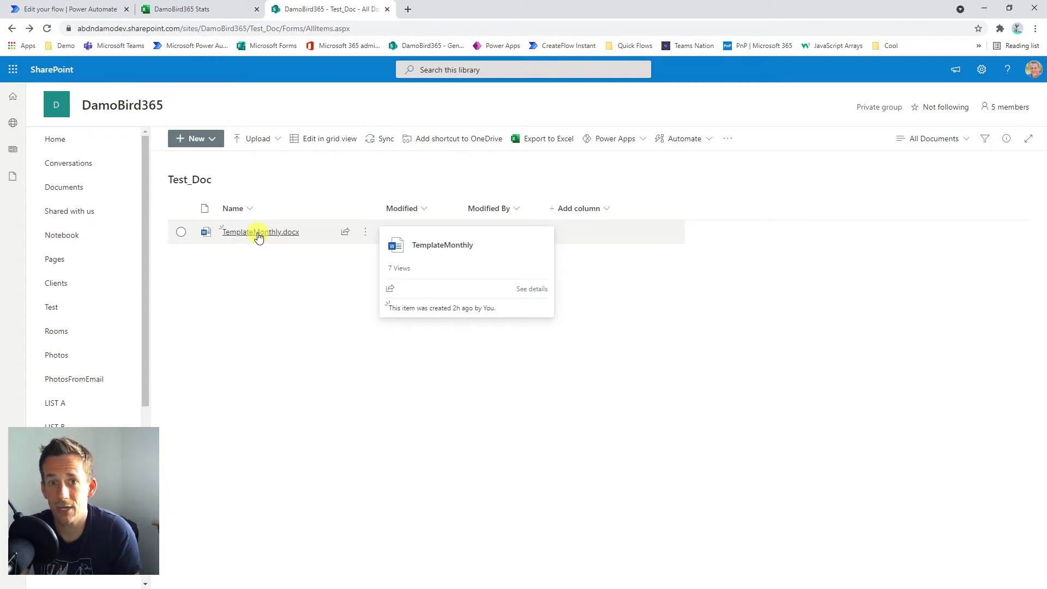
pyautogui.click(258, 233)
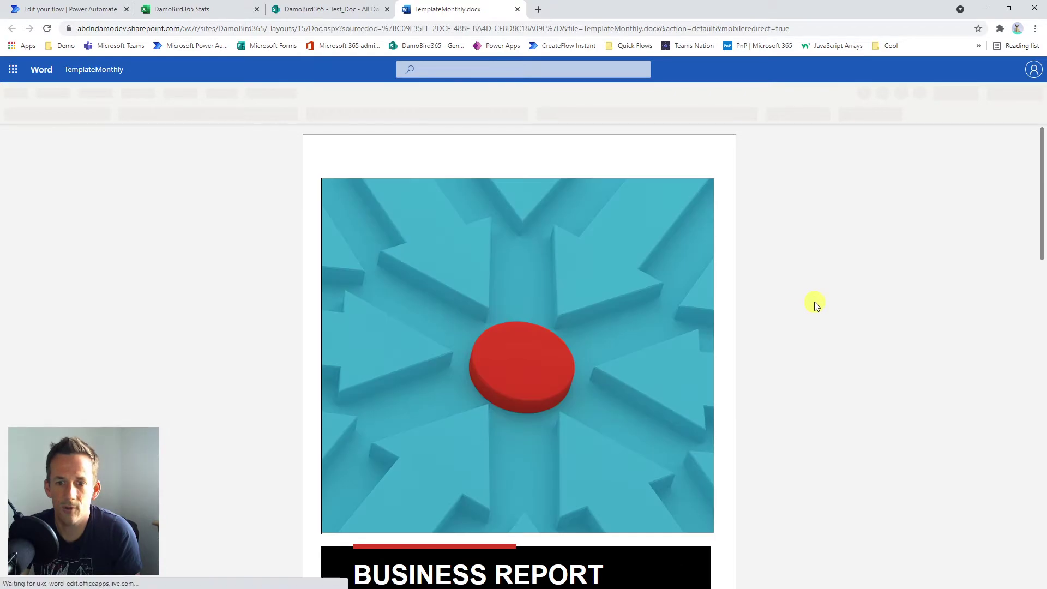
# - Inspect the template's Opening Para, AfterQuote Para and Quote content controls
pyautogui.scroll(-3, 814, 302)
pyautogui.scroll(-5, 813, 303)
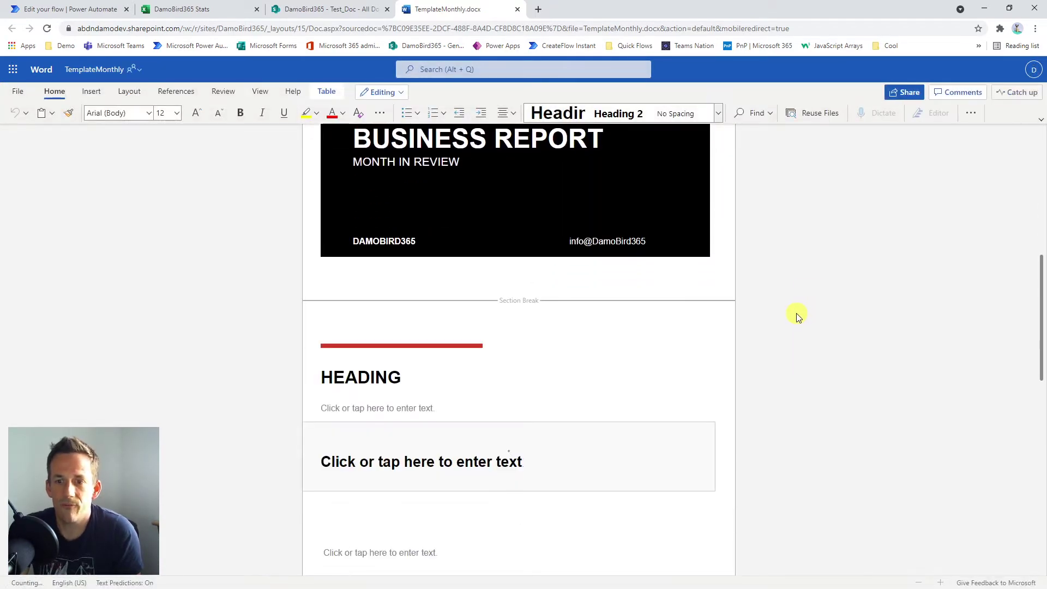
pyautogui.scroll(-2, 797, 313)
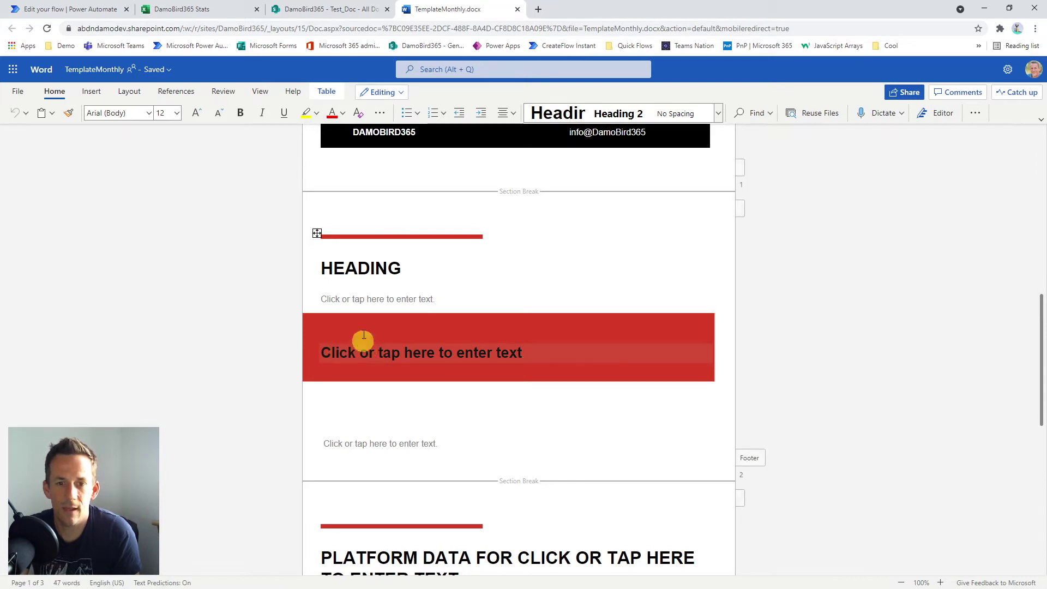
pyautogui.click(352, 299)
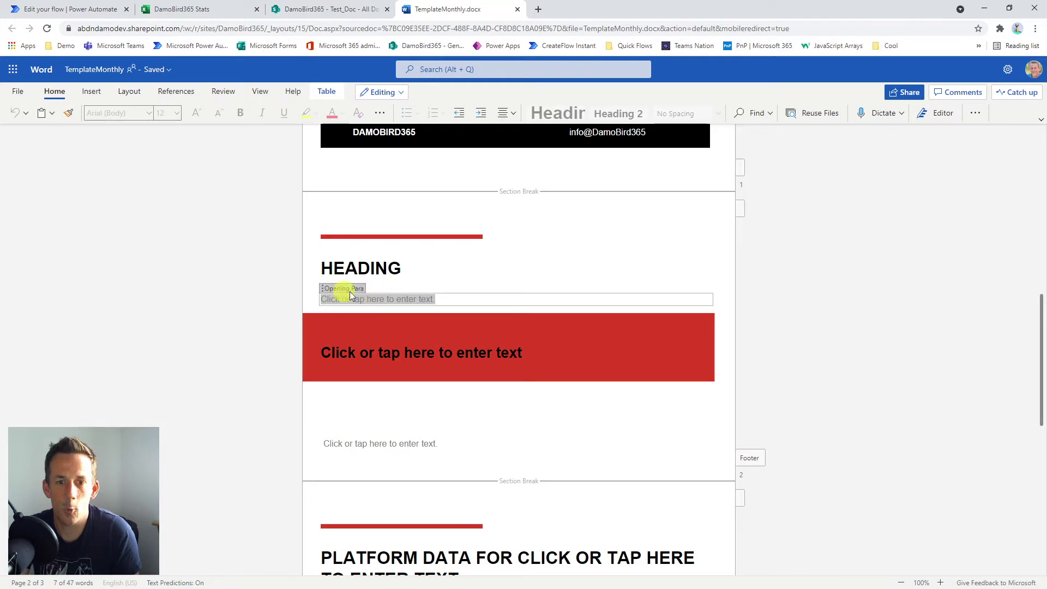
pyautogui.click(360, 444)
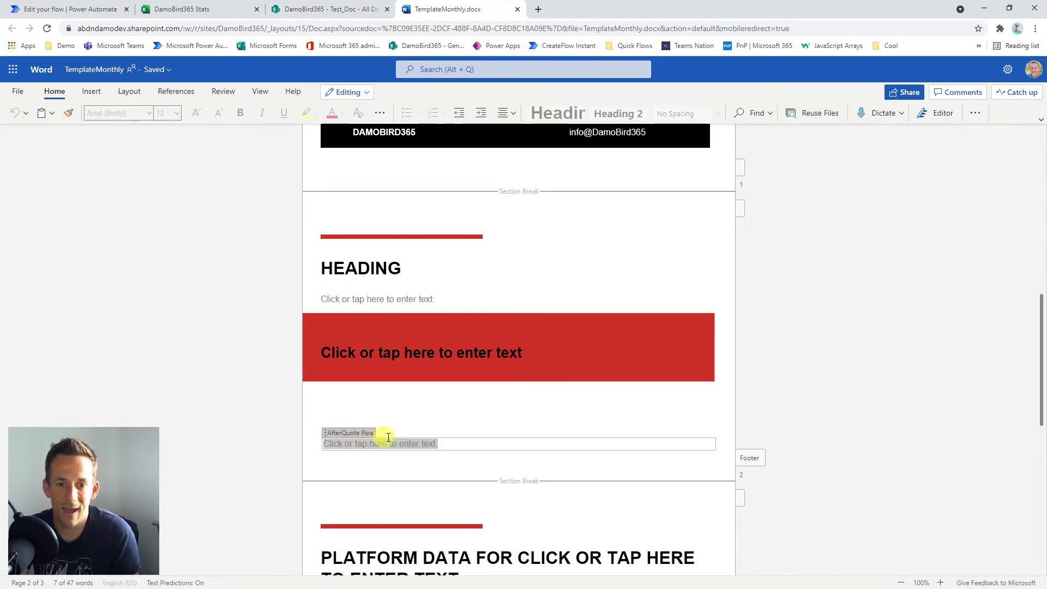
pyautogui.click(368, 354)
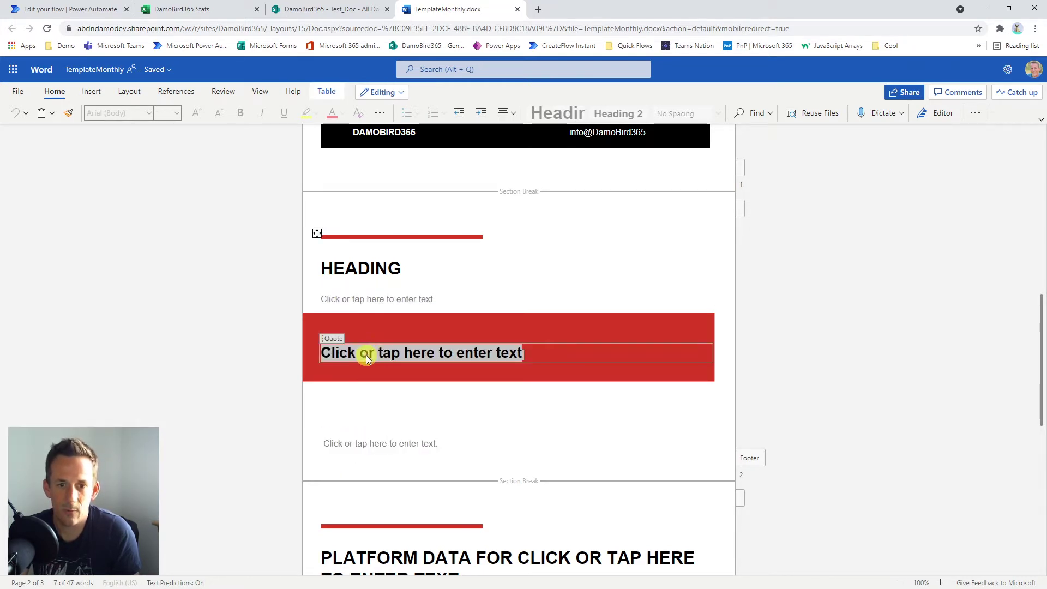
# - Inspect the Chart1 and Chart2 picture placeholders, then close the Word template
pyautogui.scroll(-4, 425, 431)
pyautogui.scroll(-3, 492, 460)
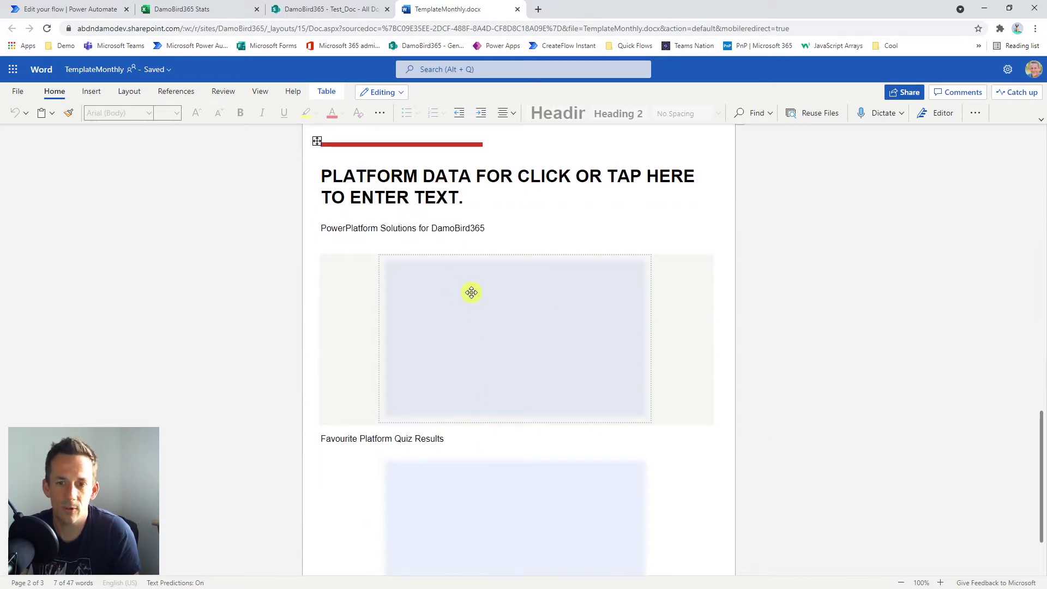
pyautogui.click(515, 305)
pyautogui.scroll(-2, 444, 364)
pyautogui.click(551, 486)
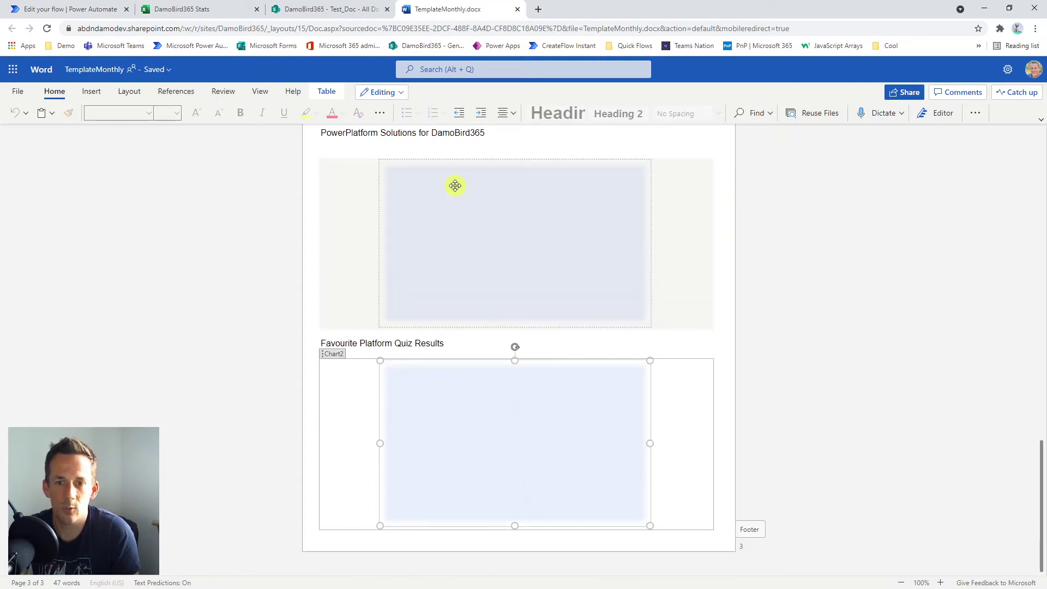
pyautogui.scroll(4, 465, 259)
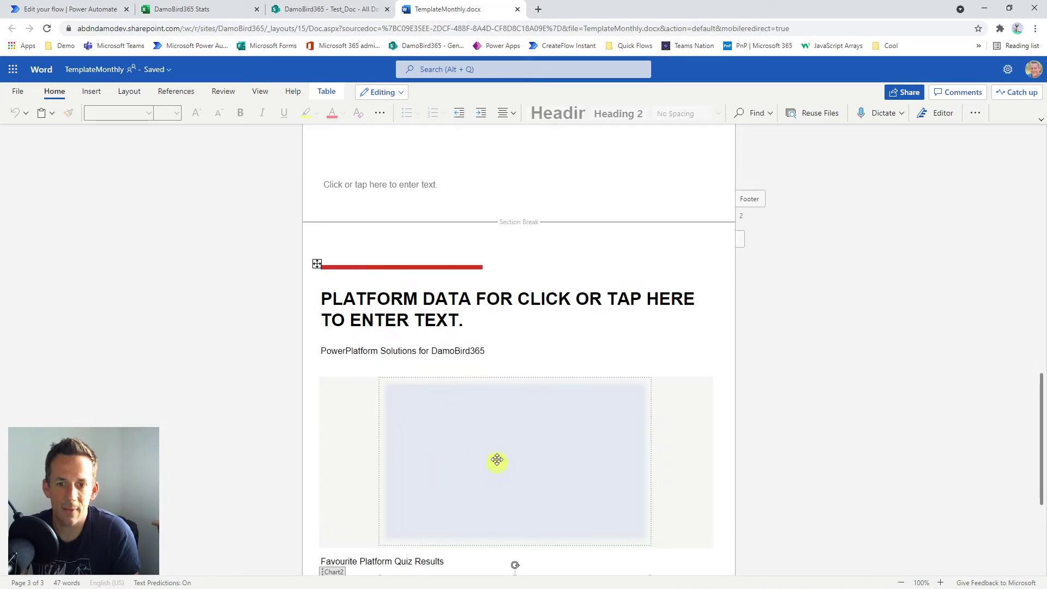
pyautogui.scroll(-4, 487, 420)
pyautogui.scroll(7, 472, 302)
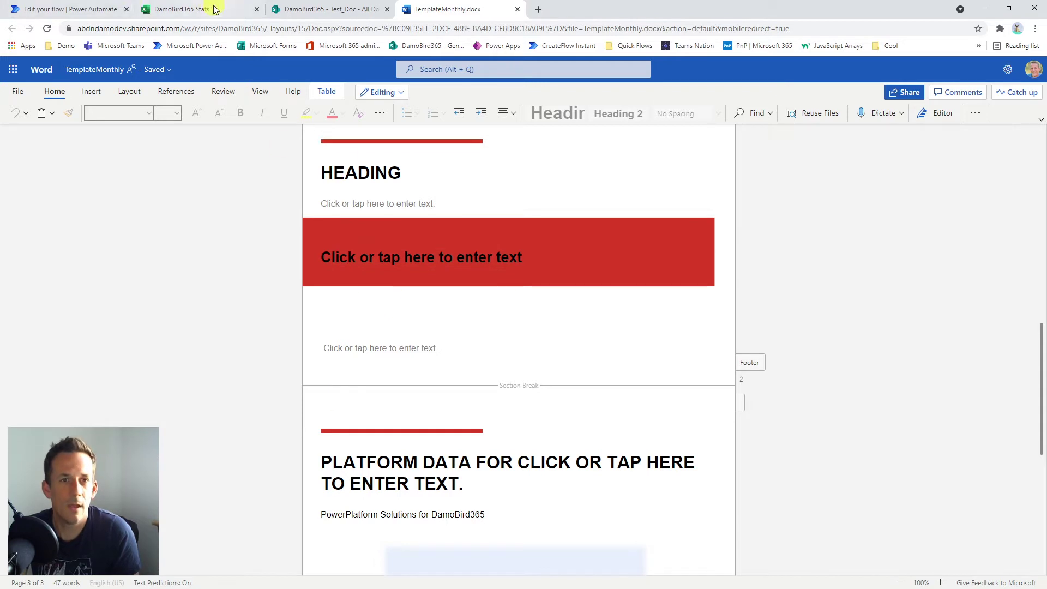
pyautogui.click(518, 10)
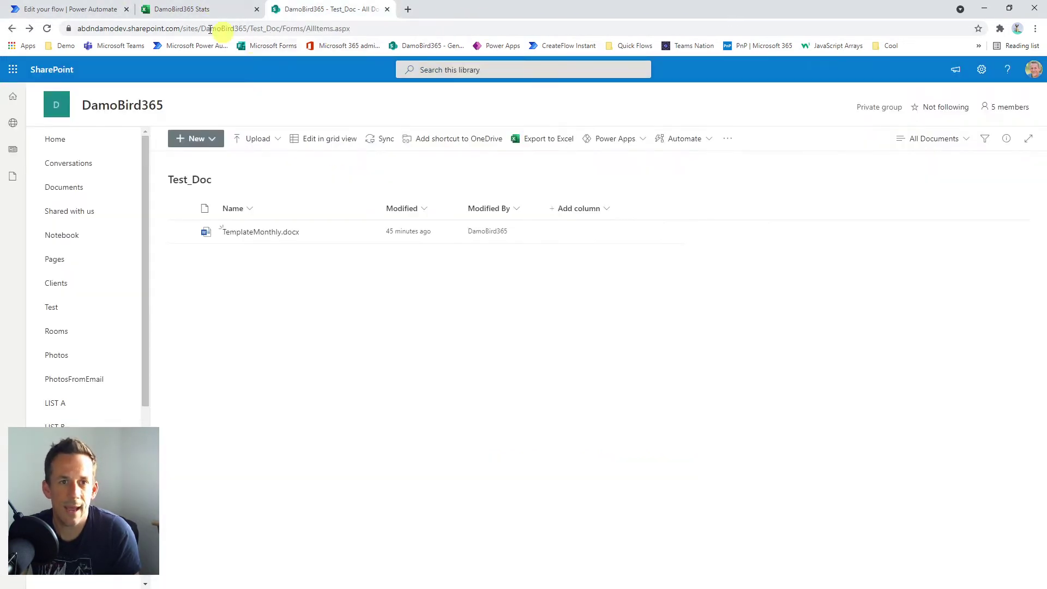
# - Back in the flow editor, highlight the /DamoBird365 Stats.xlsx path in the Run script step
pyautogui.click(69, 9)
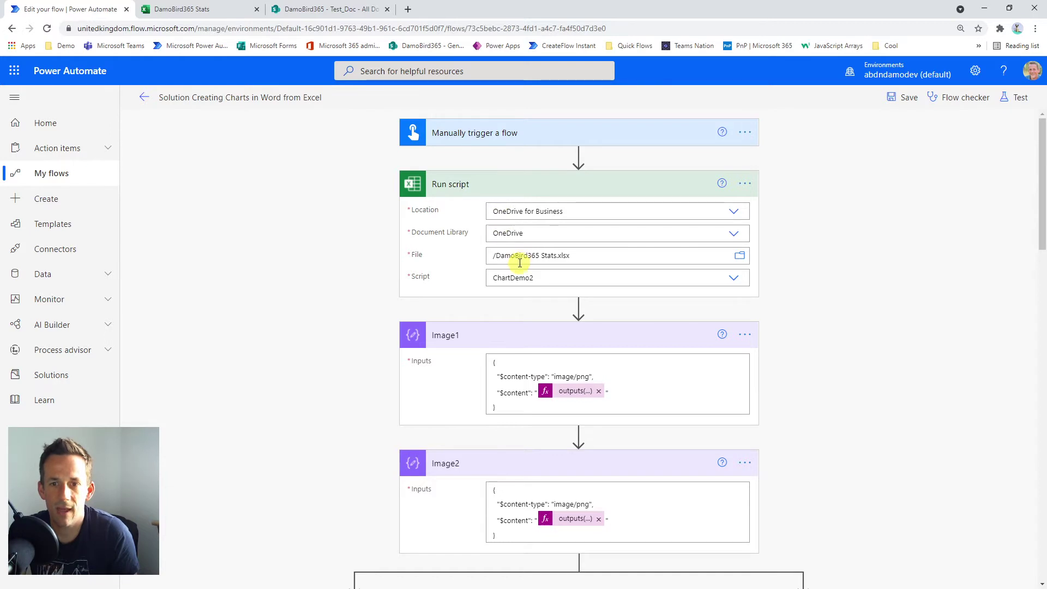
pyautogui.moveTo(588, 255); pyautogui.dragTo(472, 263)
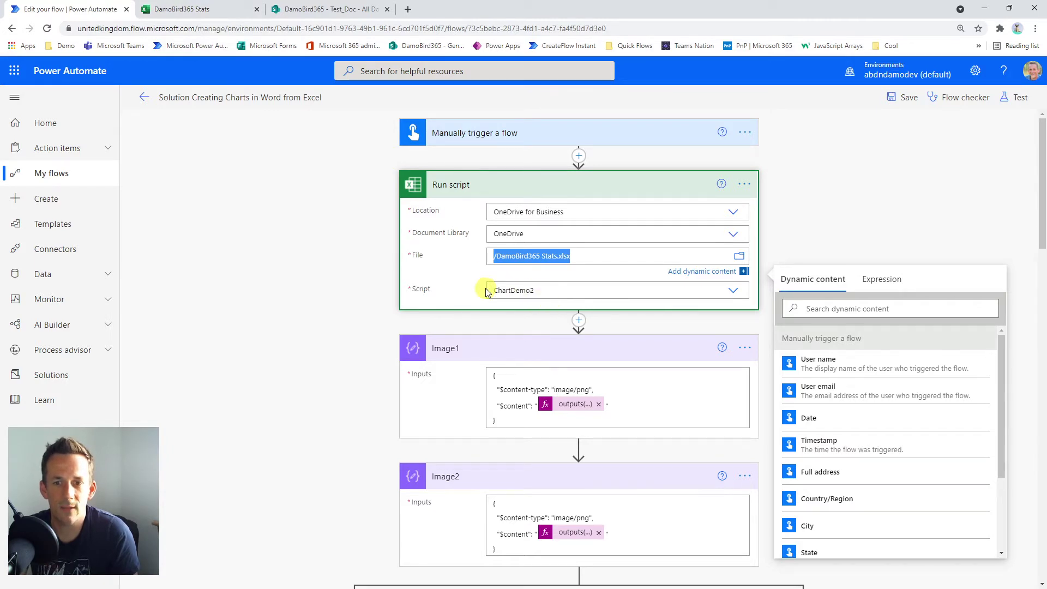
pyautogui.click(194, 7)
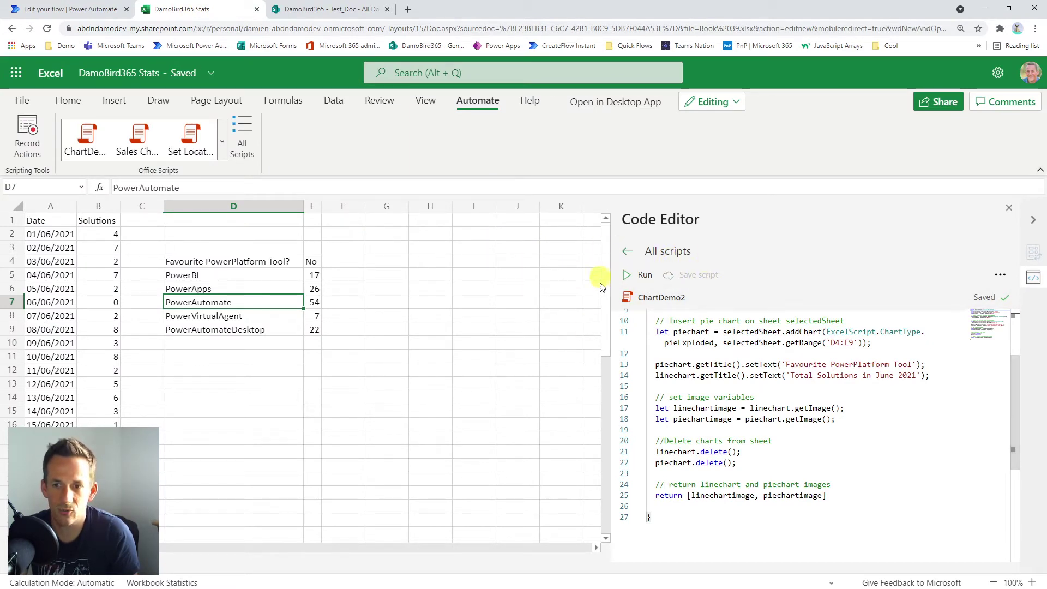
pyautogui.click(63, 10)
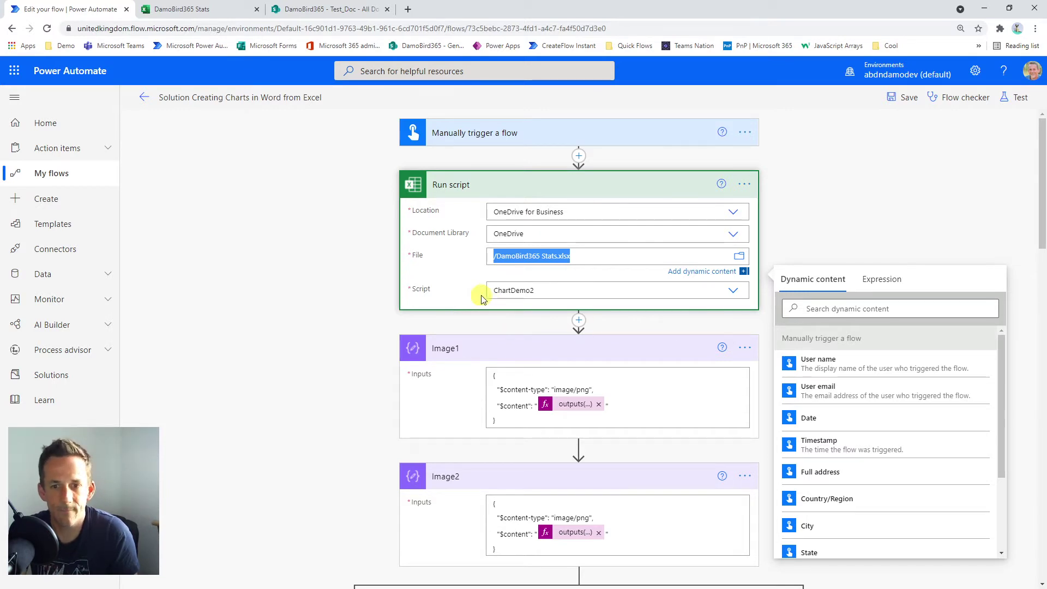
# - Scroll the flow canvas past Image1 and Image2 to the Create PDF and Create Word Doc branches
pyautogui.scroll(-4, 482, 298)
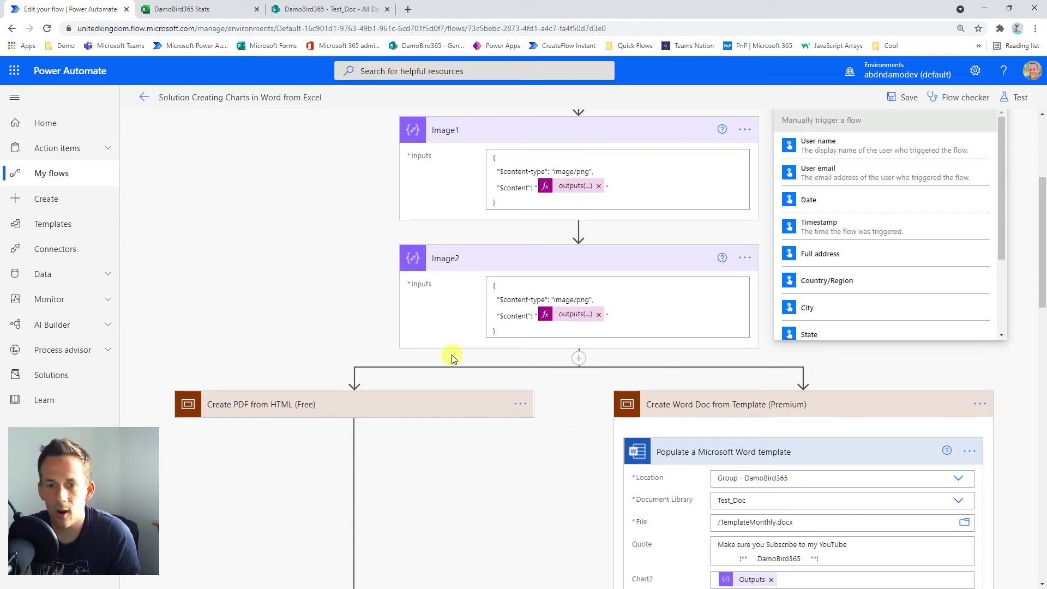
# - Collapse the Word Doc branch and expand Create PDF from HTML (Free) to reveal its actions
pyautogui.scroll(-1, 520, 402)
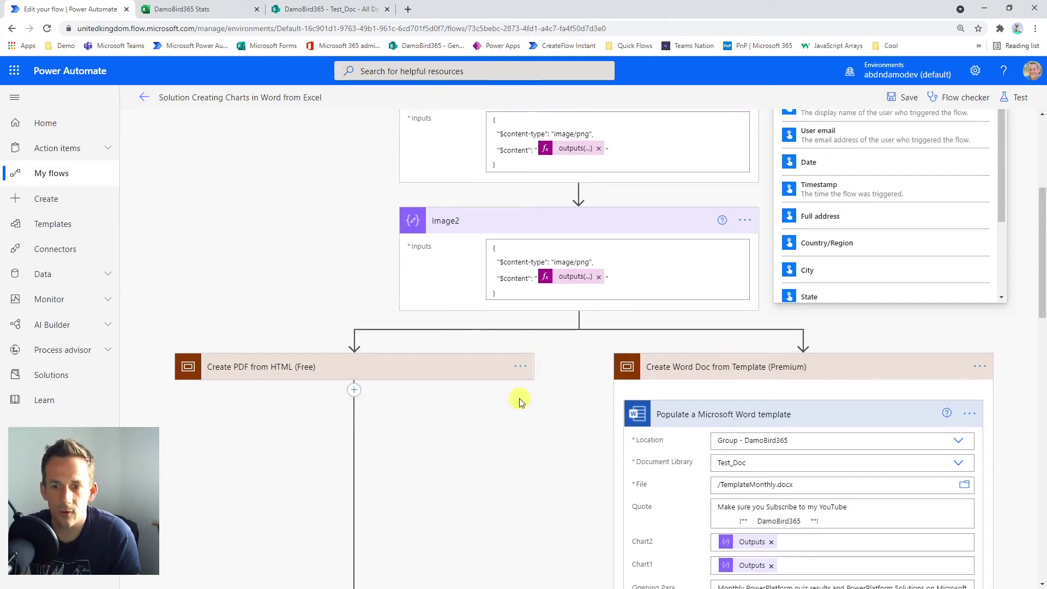
pyautogui.scroll(-1, 520, 402)
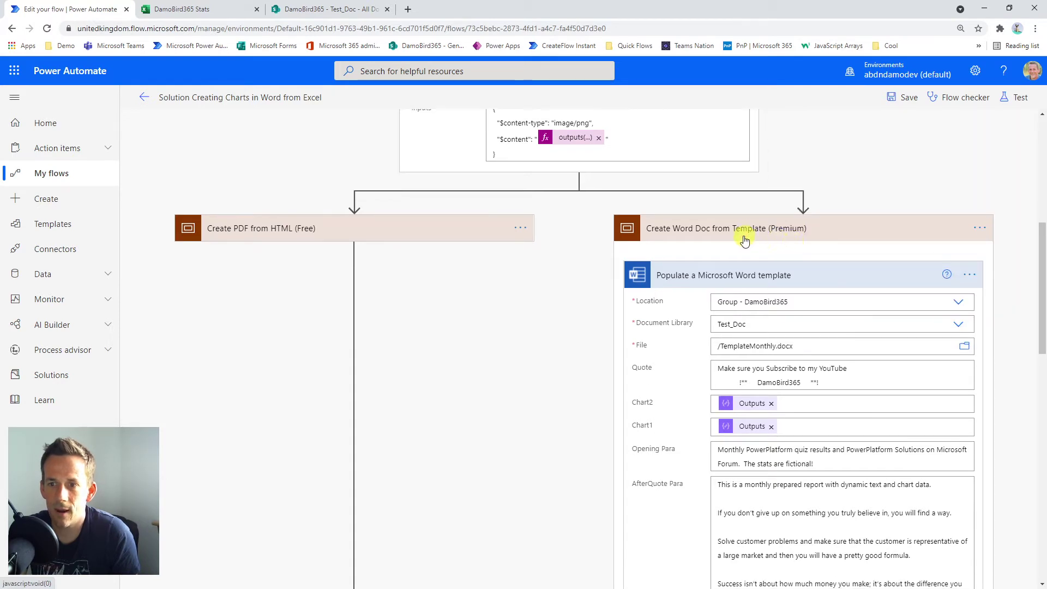
pyautogui.click(743, 241)
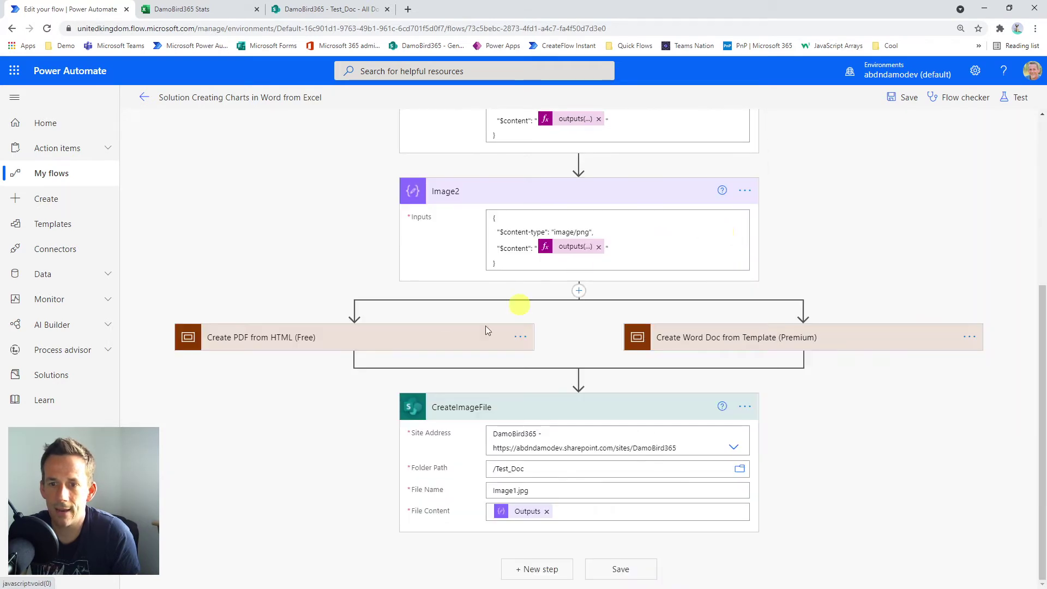
pyautogui.click(293, 338)
pyautogui.scroll(-4, 292, 336)
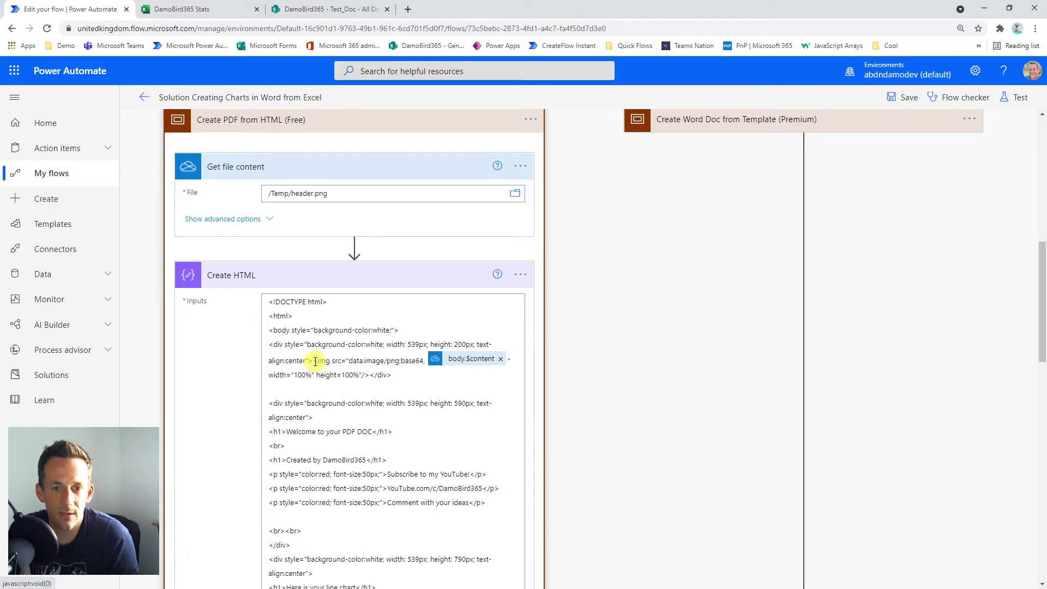
# - In Create HTML, highlight the base64 header img tag and the header div's style line
pyautogui.moveTo(314, 361); pyautogui.dragTo(427, 362)
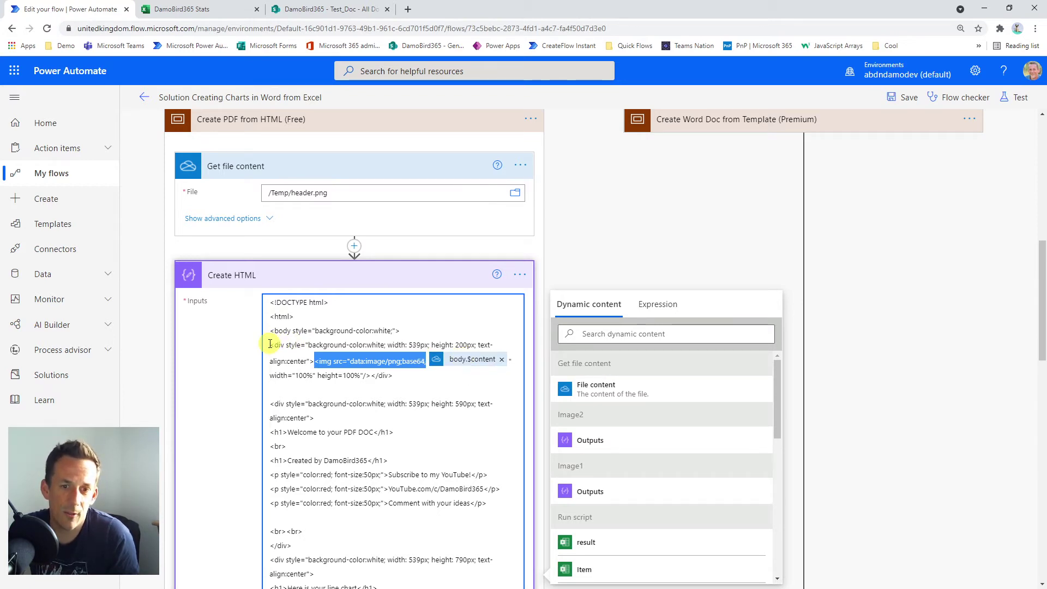
pyautogui.moveTo(270, 345); pyautogui.dragTo(493, 345)
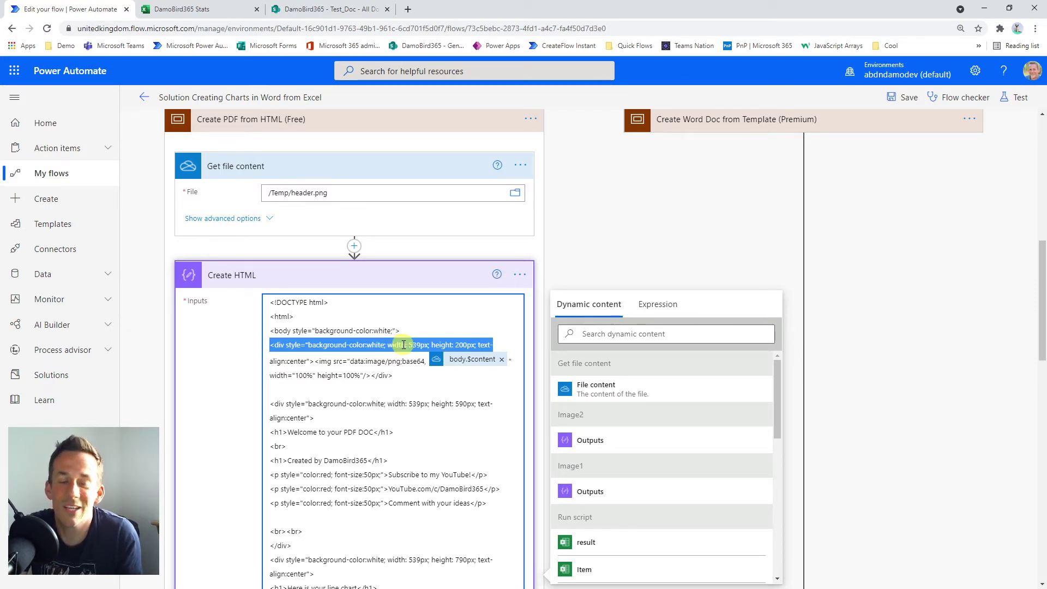
pyautogui.scroll(-2, 403, 345)
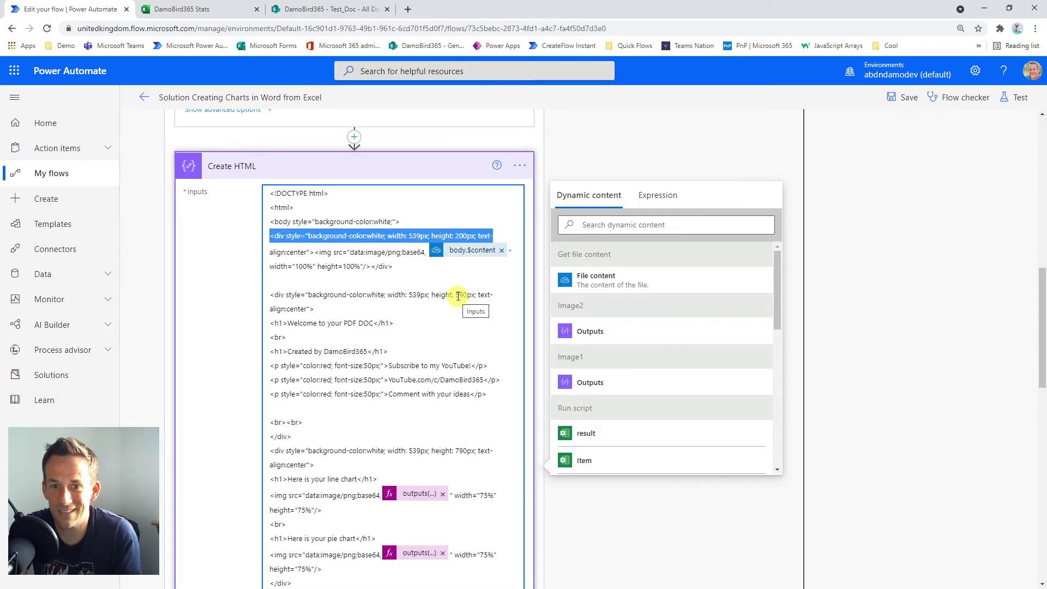
pyautogui.click(455, 236)
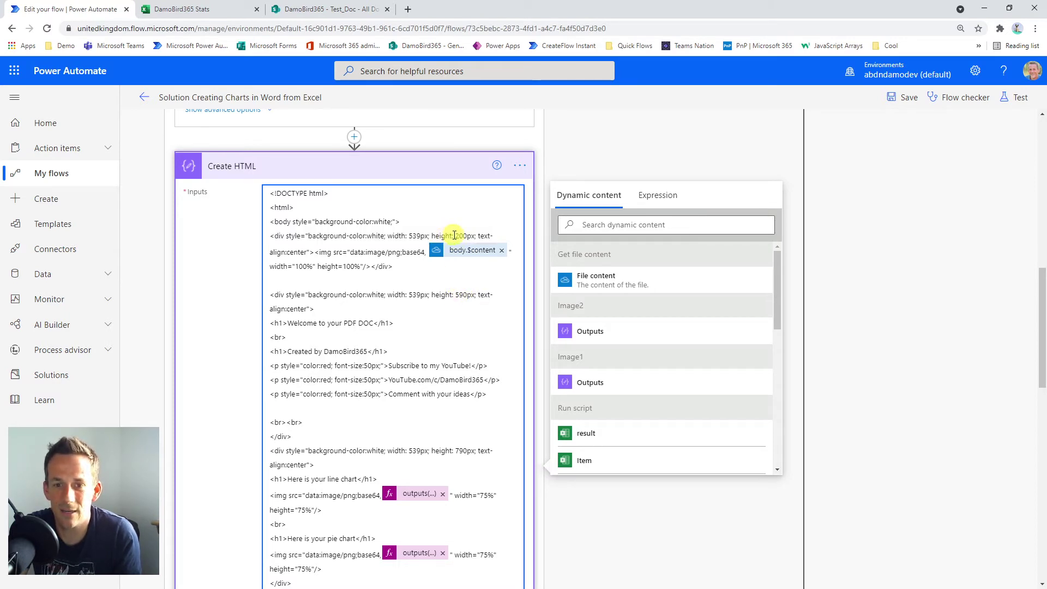
pyautogui.moveTo(456, 295); pyautogui.dragTo(464, 296)
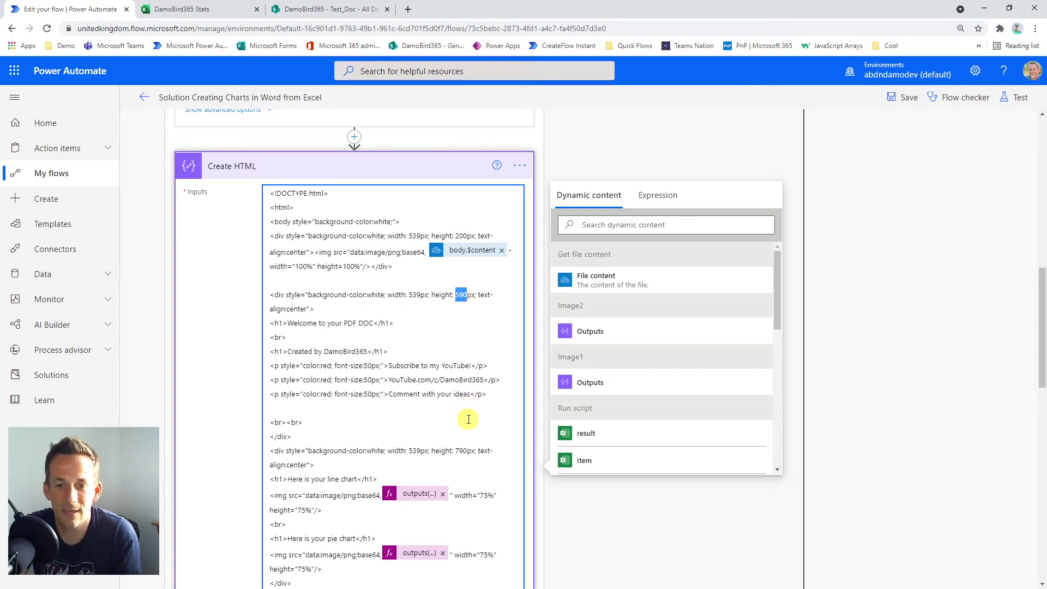
pyautogui.scroll(-1, 468, 421)
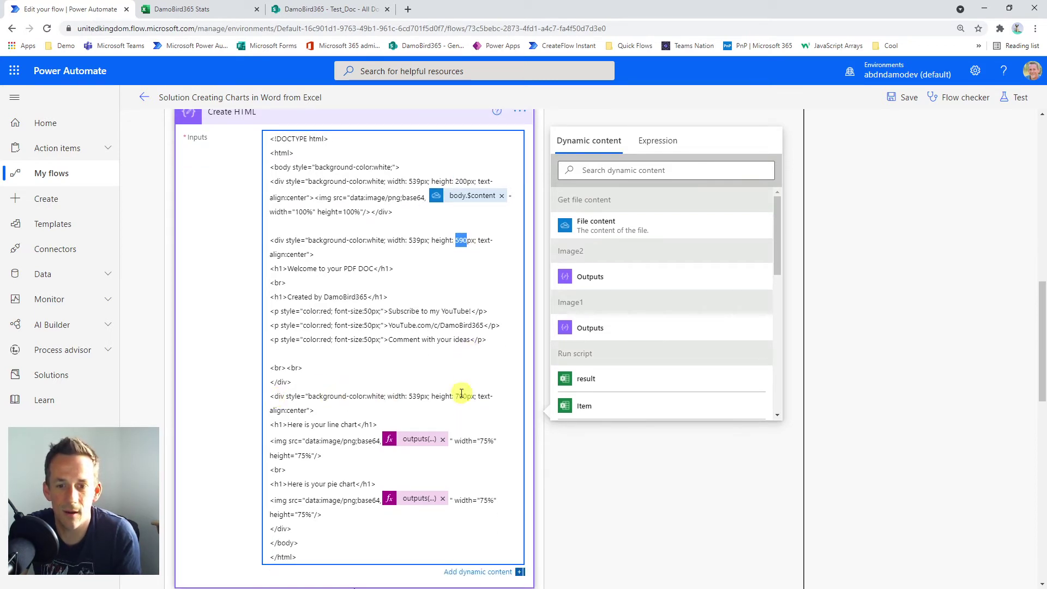
pyautogui.doubleClick(458, 397)
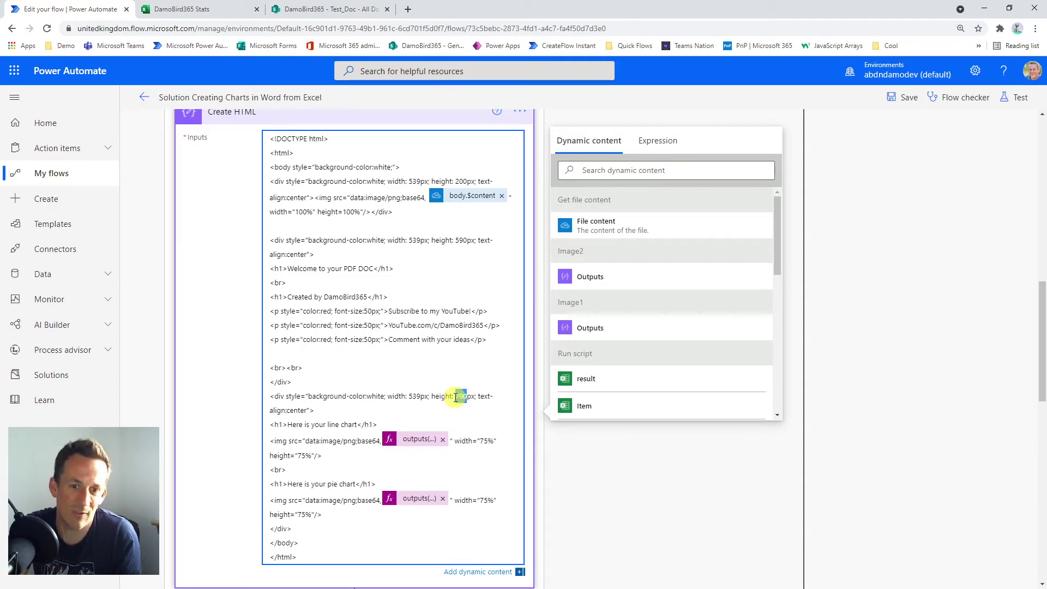
pyautogui.click(461, 396)
pyautogui.doubleClick(461, 396)
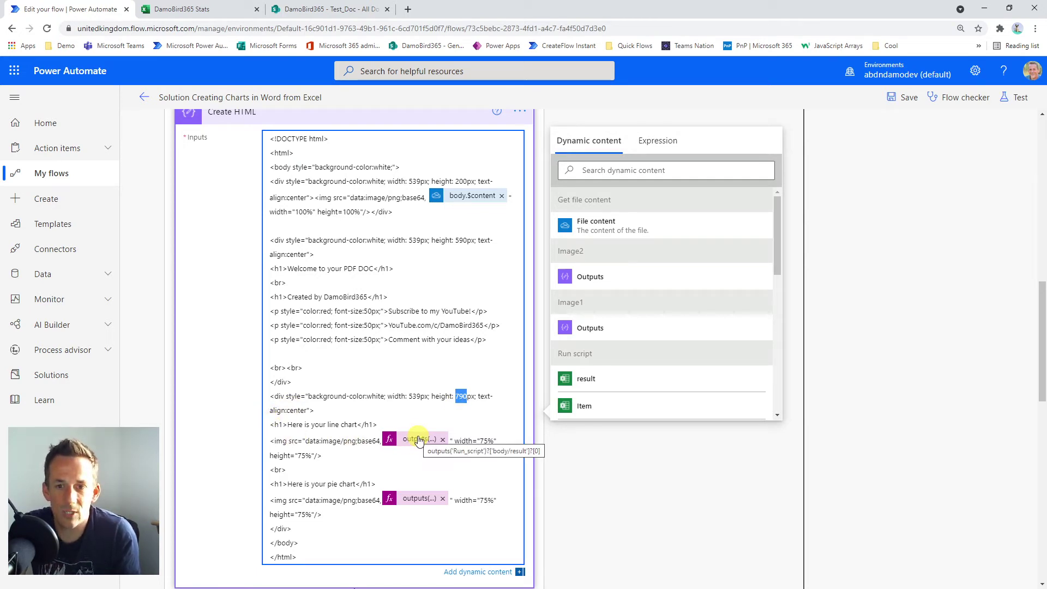
pyautogui.scroll(7, 411, 367)
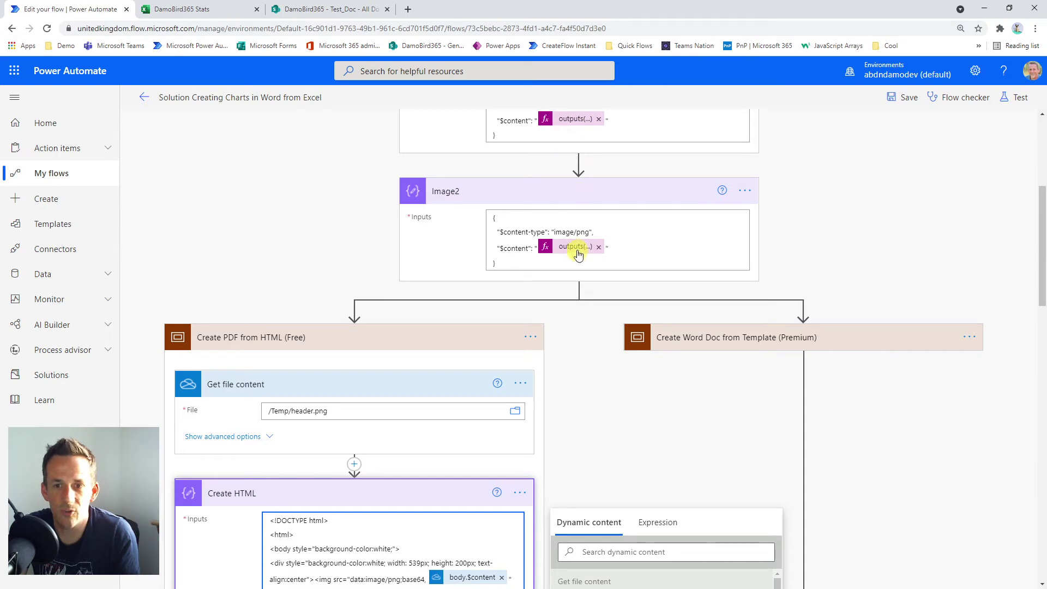
pyautogui.scroll(-9, 535, 276)
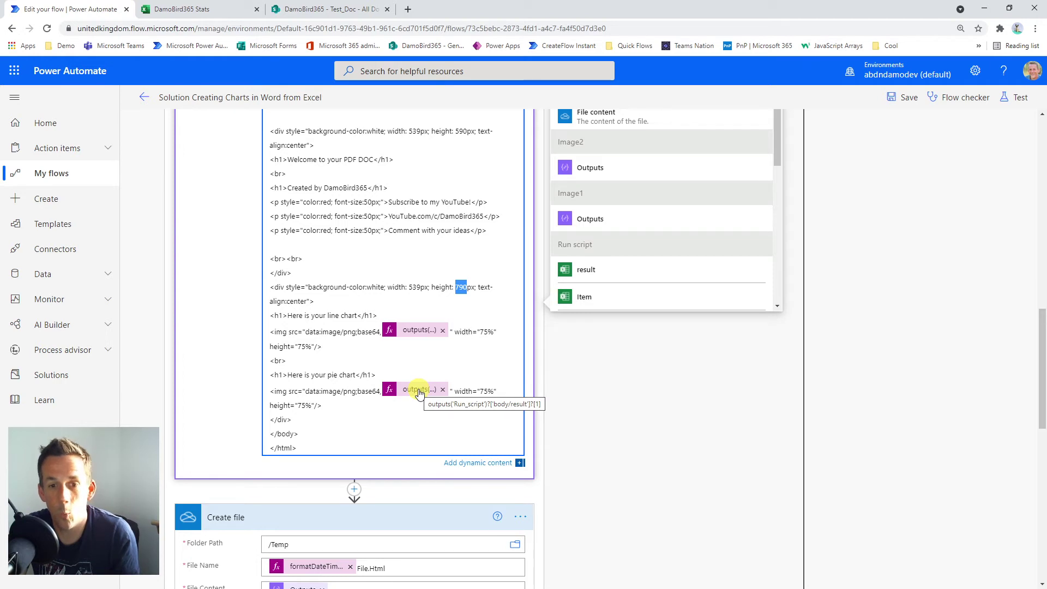
pyautogui.click(269, 391)
pyautogui.moveTo(273, 391); pyautogui.dragTo(385, 391)
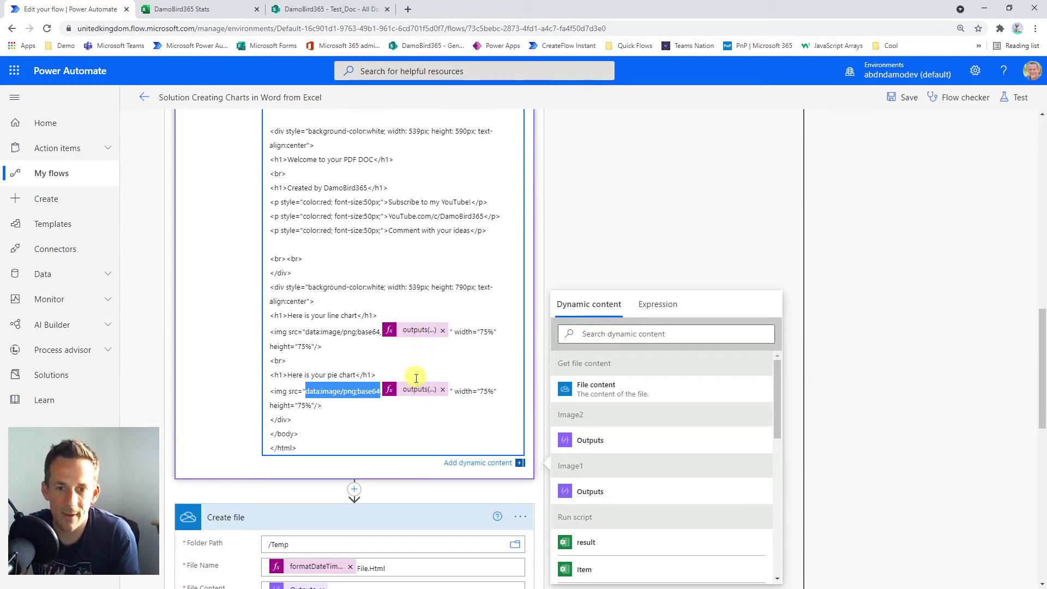
pyautogui.scroll(-3, 273, 406)
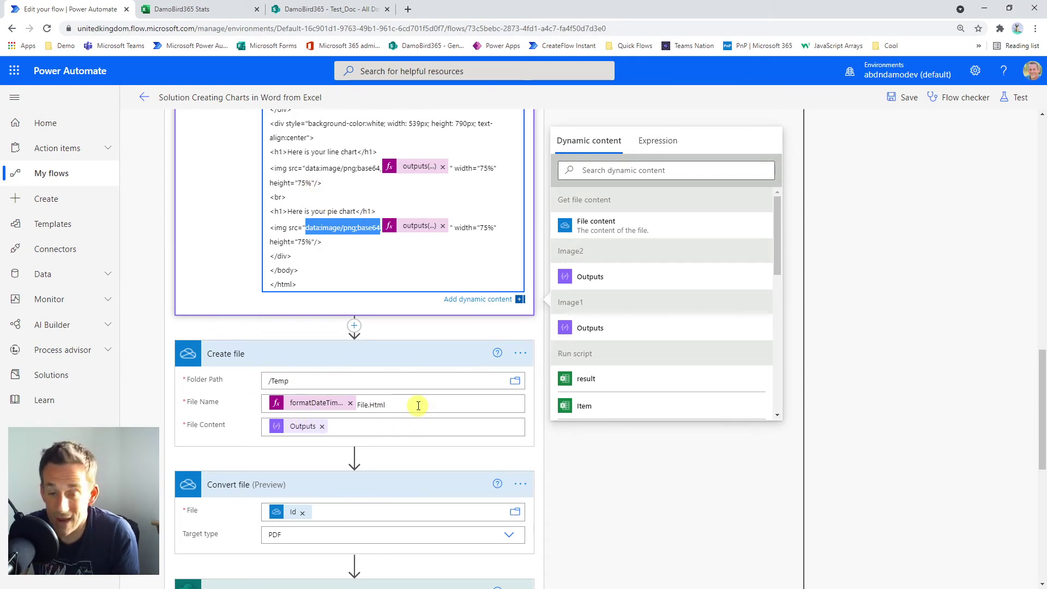
pyautogui.scroll(-3, 406, 409)
pyautogui.scroll(-1, 402, 408)
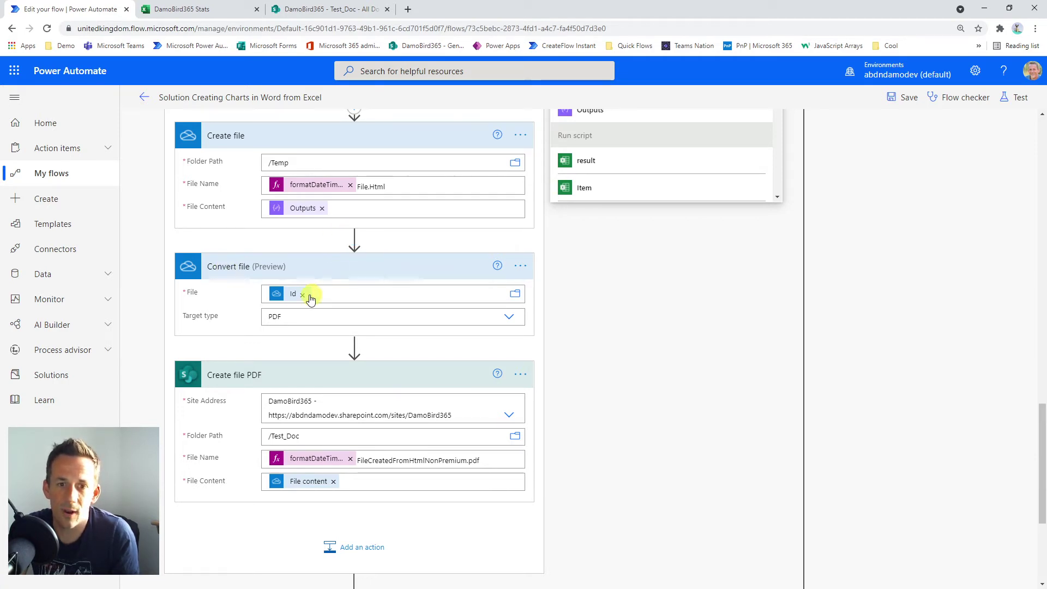
pyautogui.moveTo(286, 299)
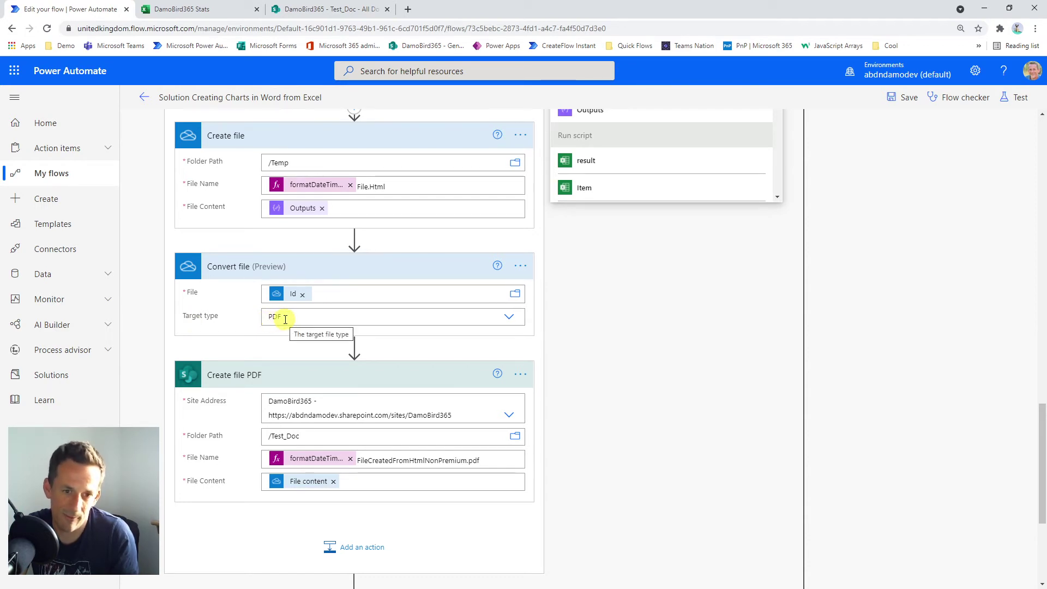
pyautogui.scroll(-1, 285, 319)
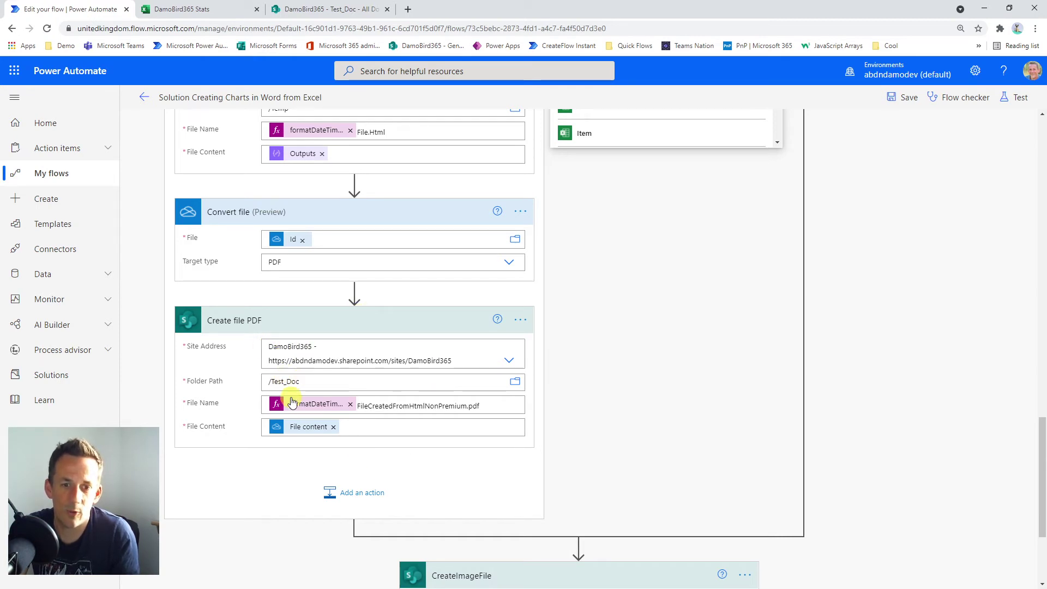
pyautogui.moveTo(480, 406); pyautogui.dragTo(468, 406)
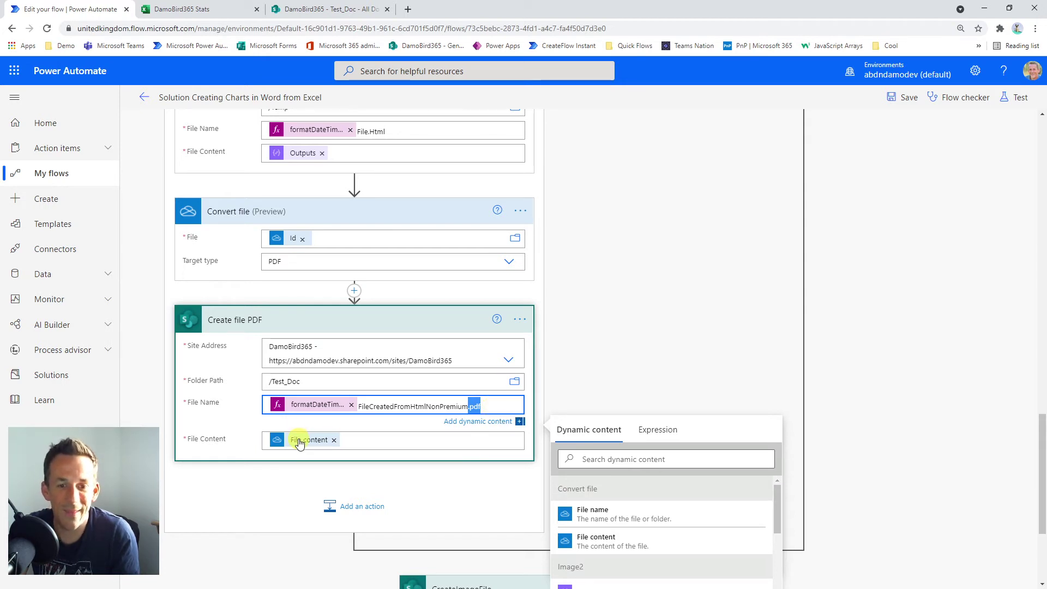
pyautogui.moveTo(300, 444)
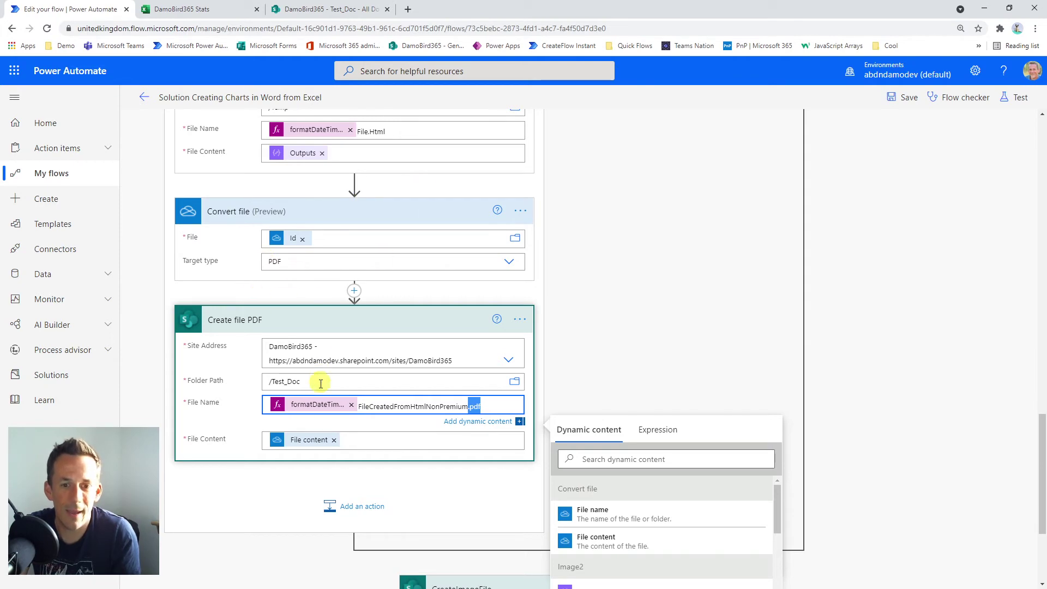
pyautogui.scroll(15, 329, 448)
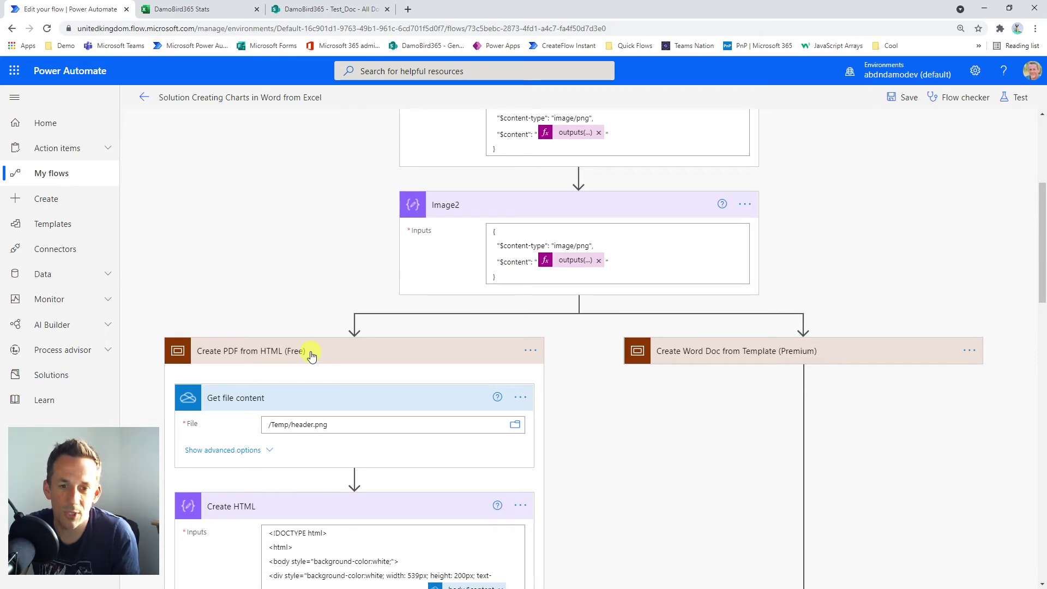
# - Collapse the PDF branch and expand Create Word Doc from Template (Premium) to show its template fields
pyautogui.click(311, 356)
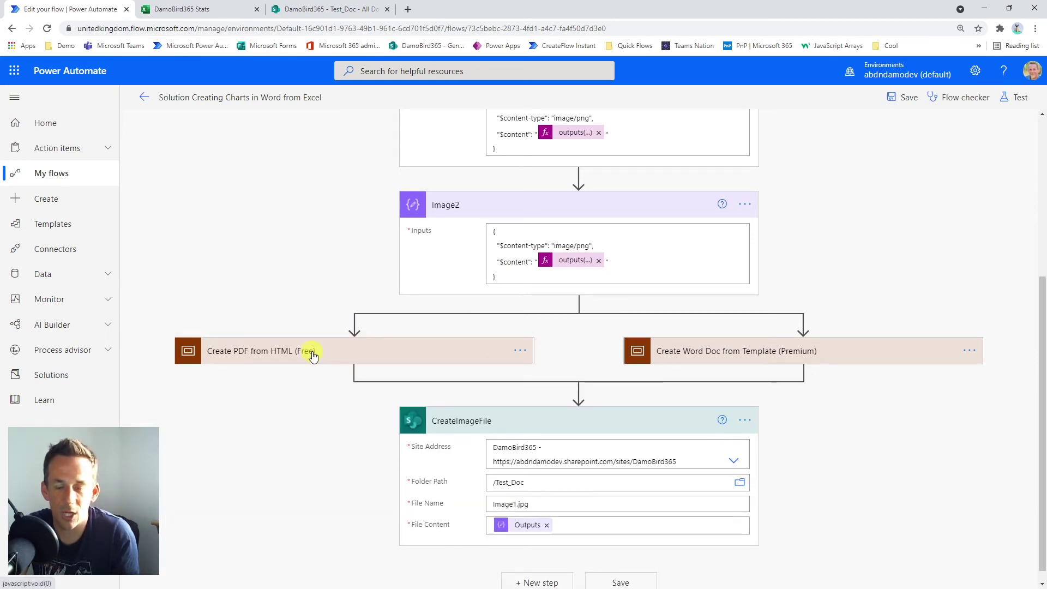
pyautogui.click(766, 355)
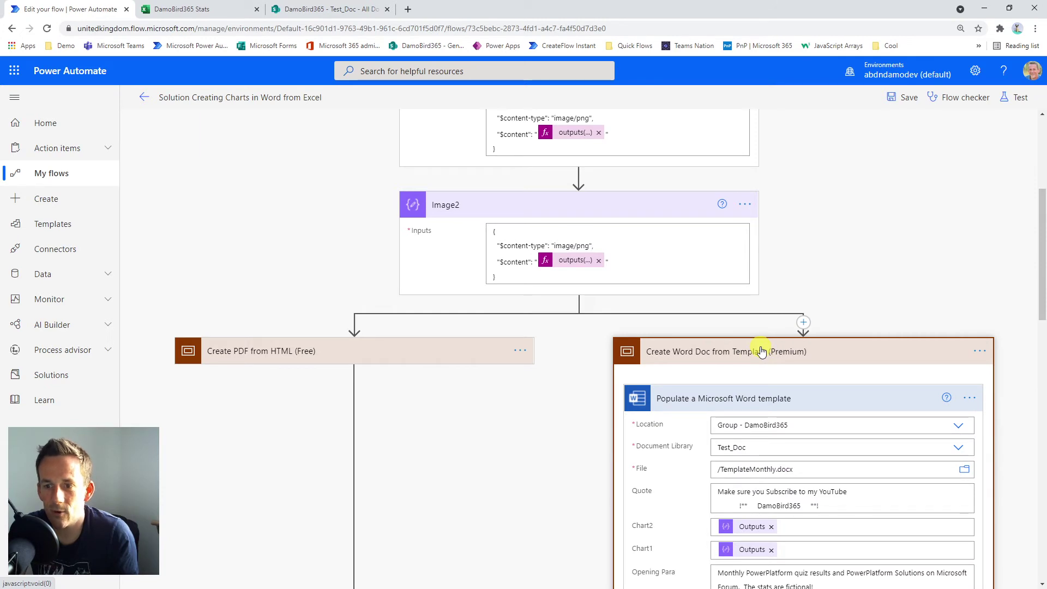
pyautogui.scroll(-4, 762, 351)
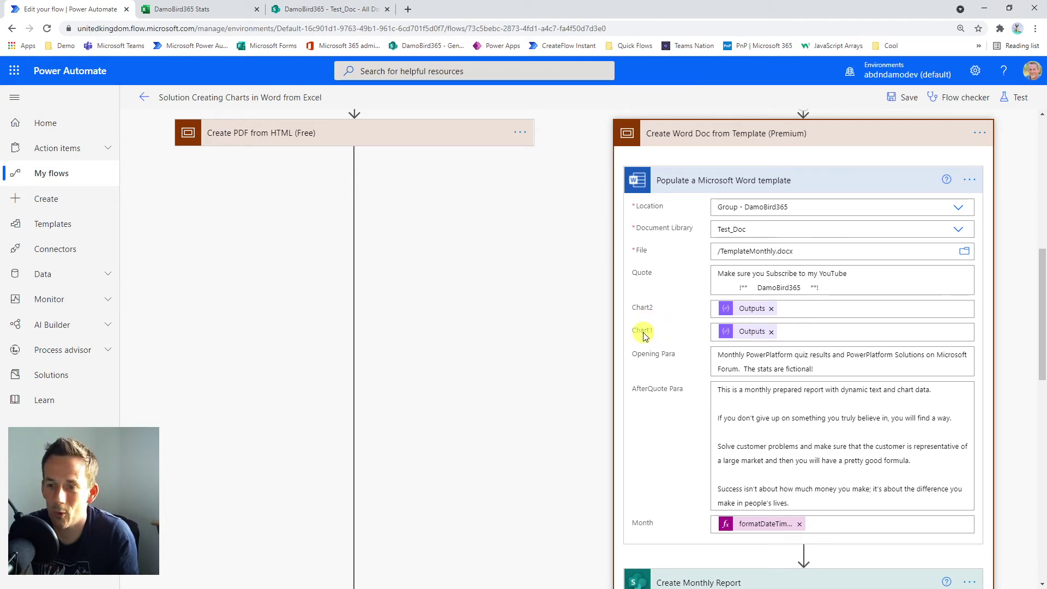
# - In Create Monthly Report, highlight the .docx extension of the date-stamped file name saved to /Test_Doc
pyautogui.scroll(-1, 728, 229)
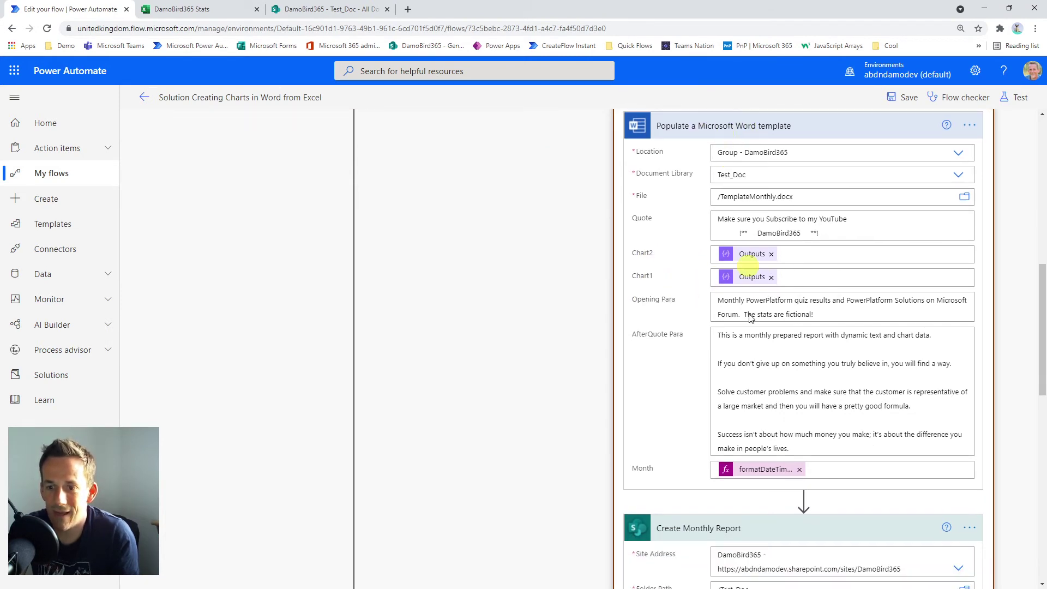
pyautogui.scroll(-3, 744, 344)
pyautogui.scroll(-2, 760, 380)
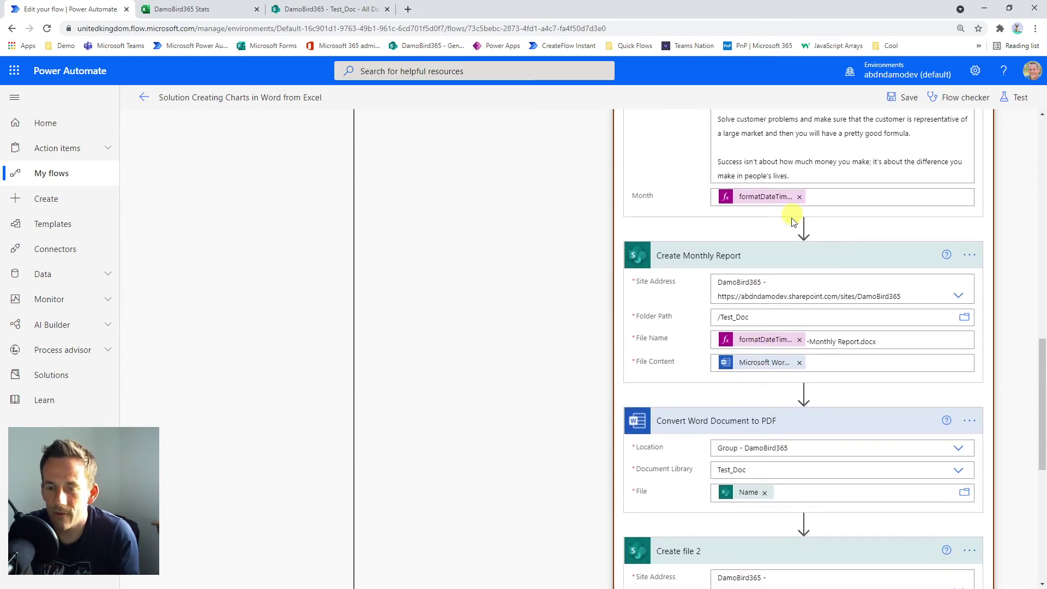
pyautogui.scroll(1, 790, 222)
pyautogui.scroll(4, 776, 279)
pyautogui.scroll(-2, 815, 273)
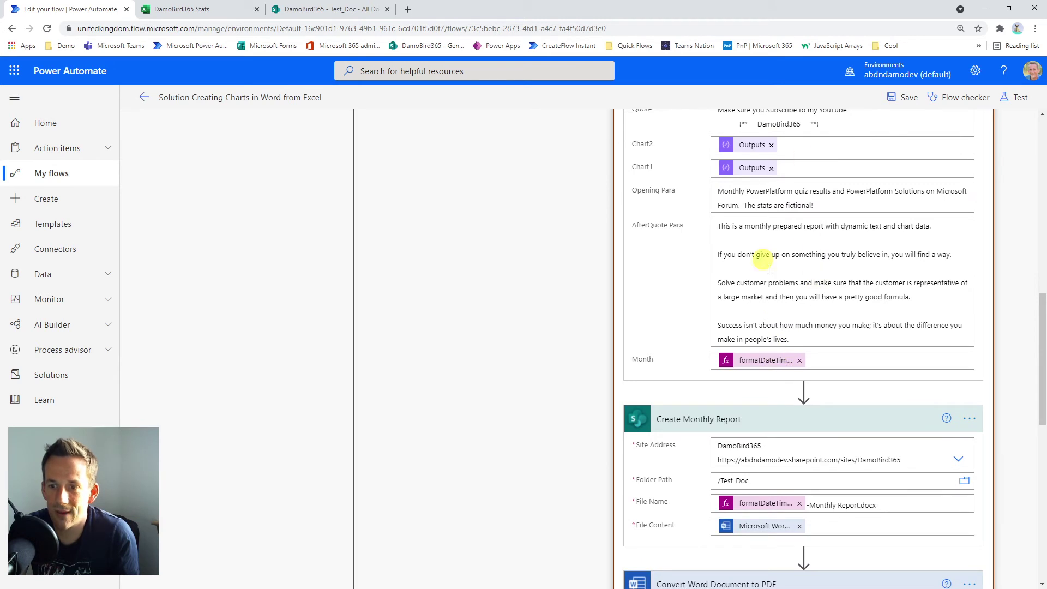
pyautogui.scroll(-2, 791, 274)
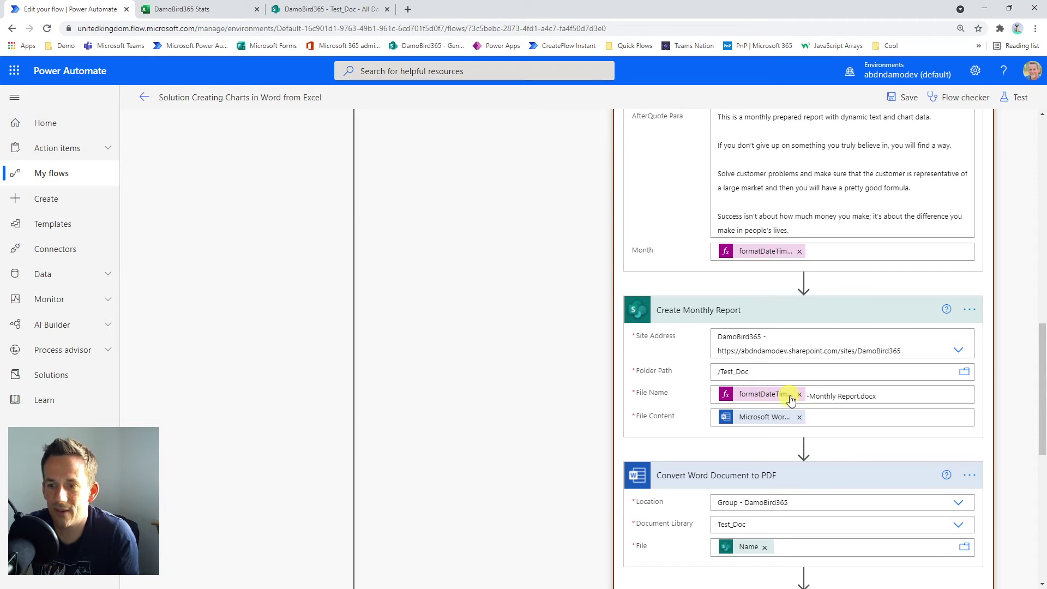
pyautogui.doubleClick(857, 396)
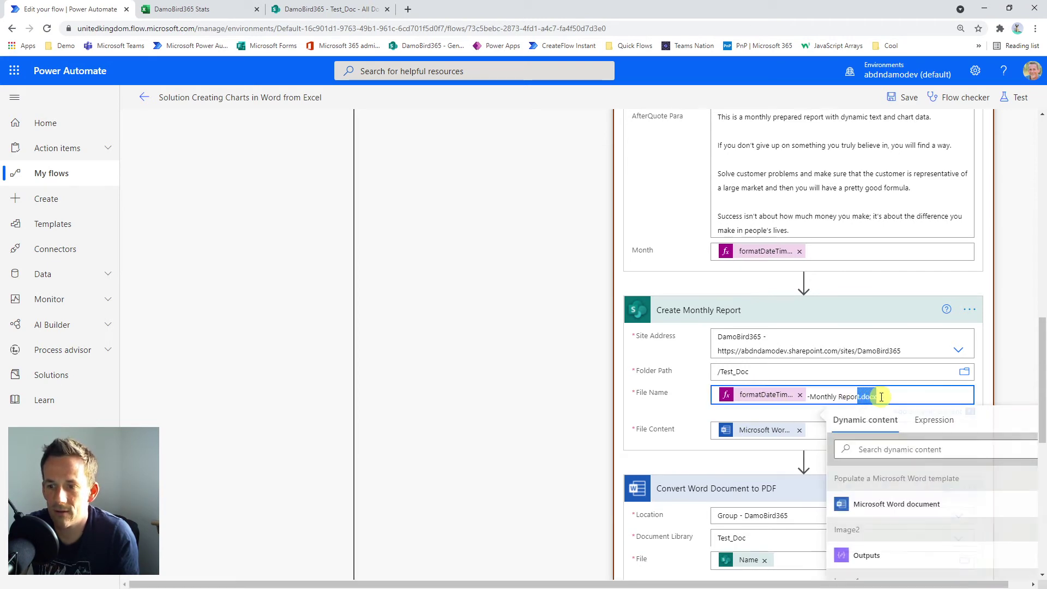
pyautogui.click(890, 397)
pyautogui.moveTo(879, 397); pyautogui.dragTo(862, 397)
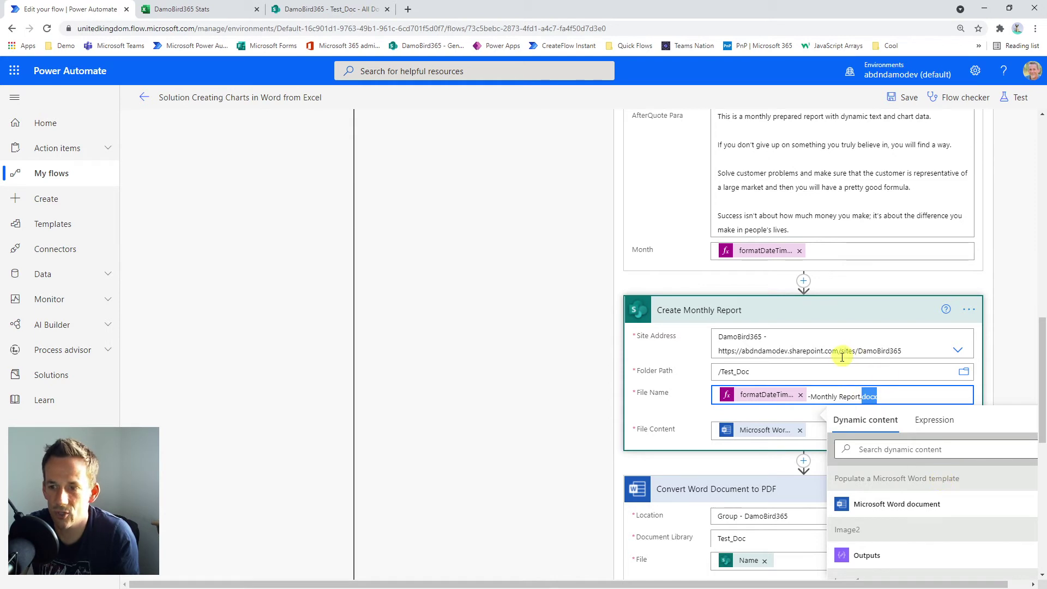
pyautogui.click(667, 420)
pyautogui.scroll(-2, 661, 403)
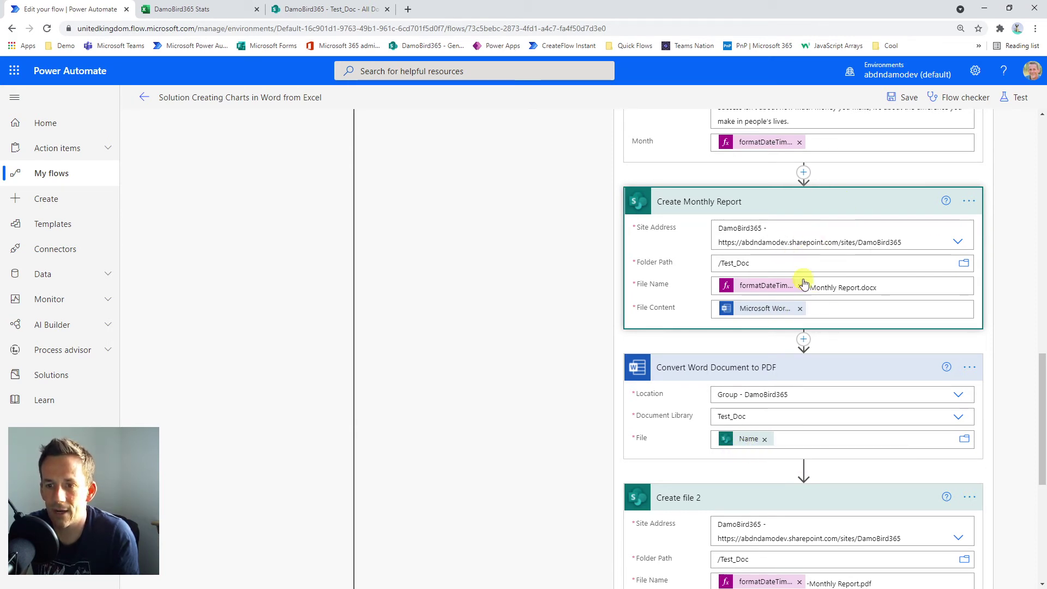
# - Check Create file 2's name: the formatted date plus '-Monthly Report.pdf' in /Test_Doc, with .pdf selected
pyautogui.scroll(-2, 796, 283)
pyautogui.scroll(6, 792, 288)
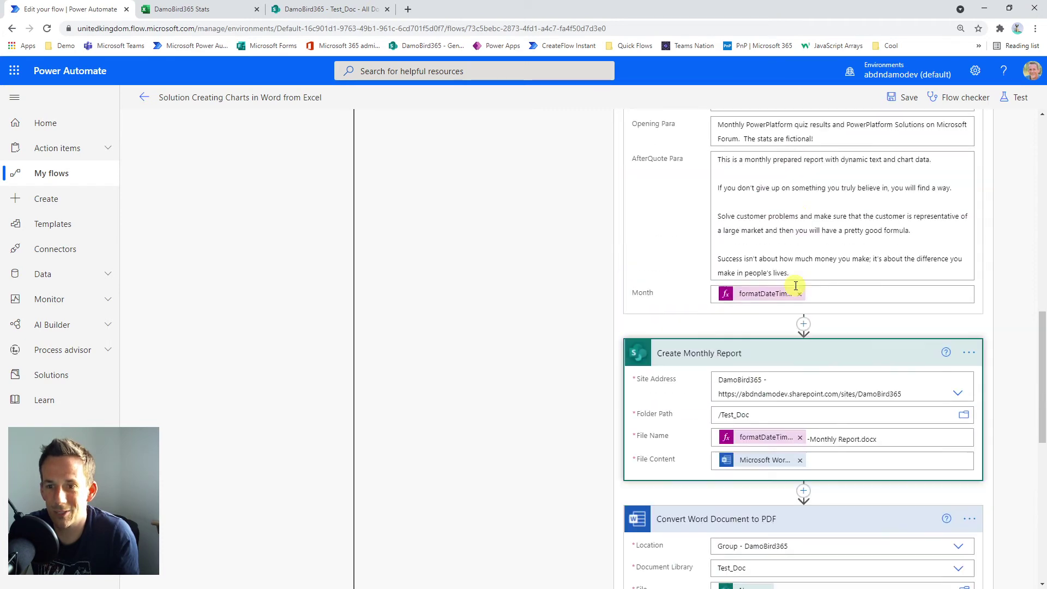
pyautogui.scroll(-5, 772, 252)
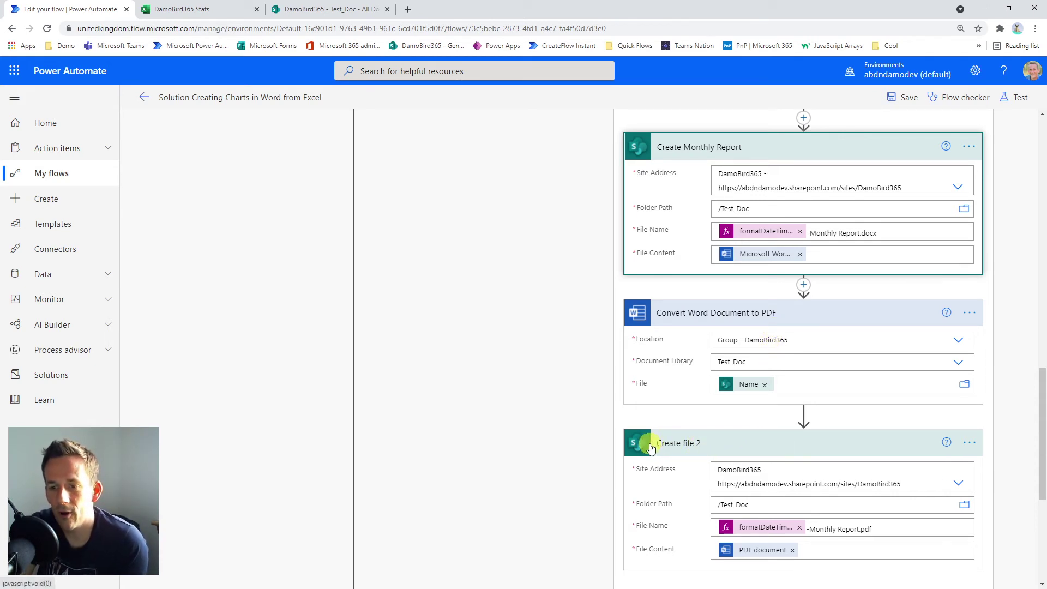
pyautogui.scroll(-3, 703, 450)
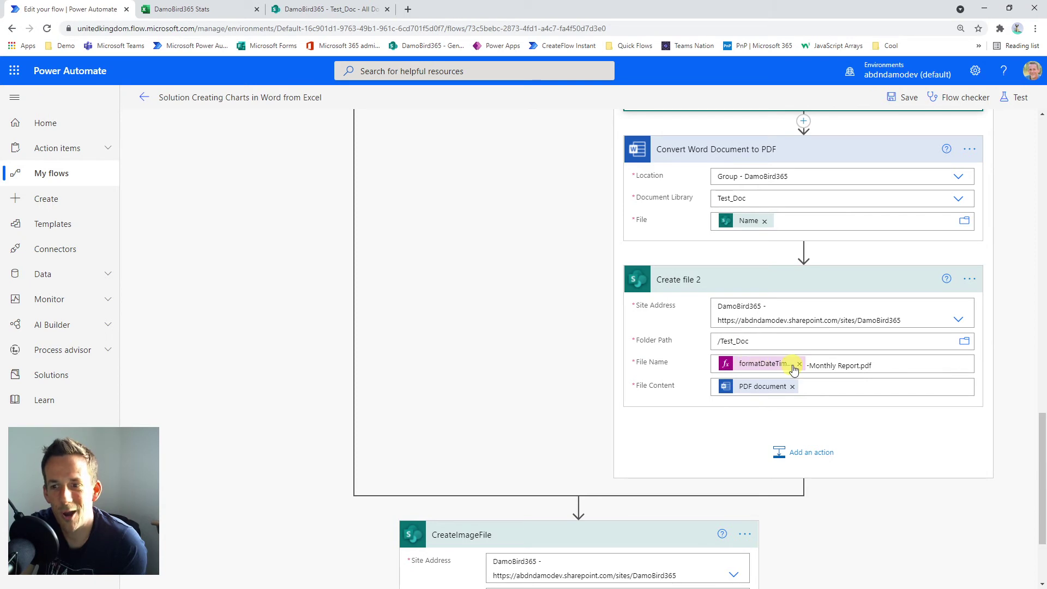
pyautogui.moveTo(859, 366); pyautogui.dragTo(879, 366)
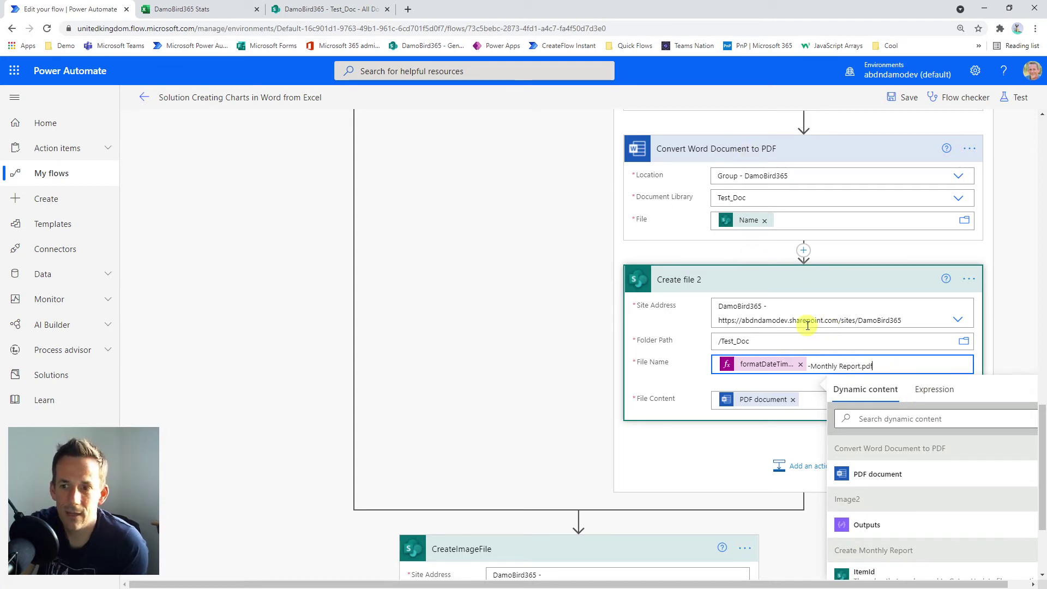
pyautogui.scroll(5, 803, 320)
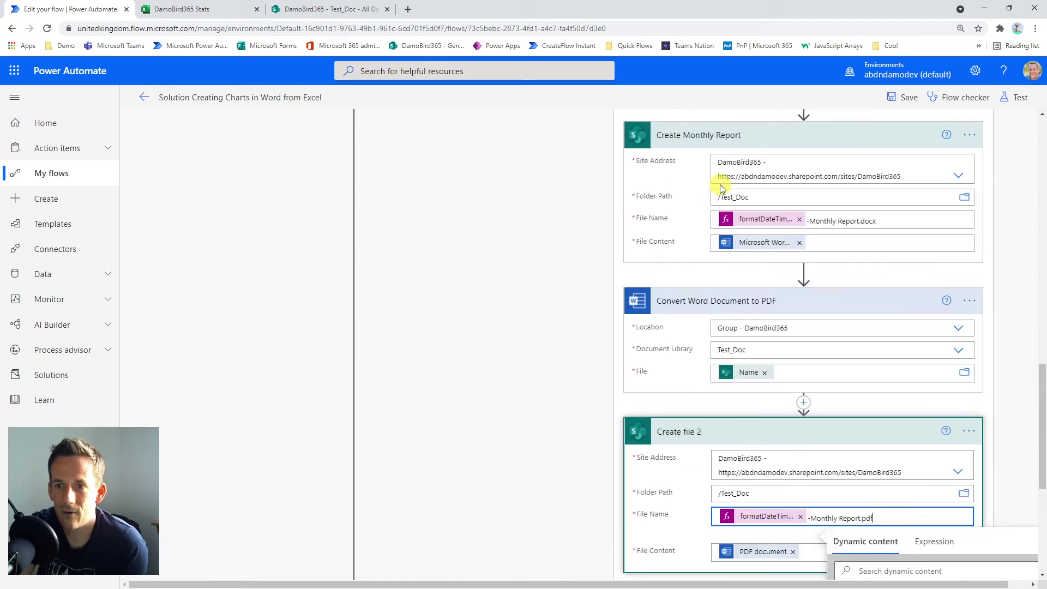
pyautogui.scroll(4, 734, 247)
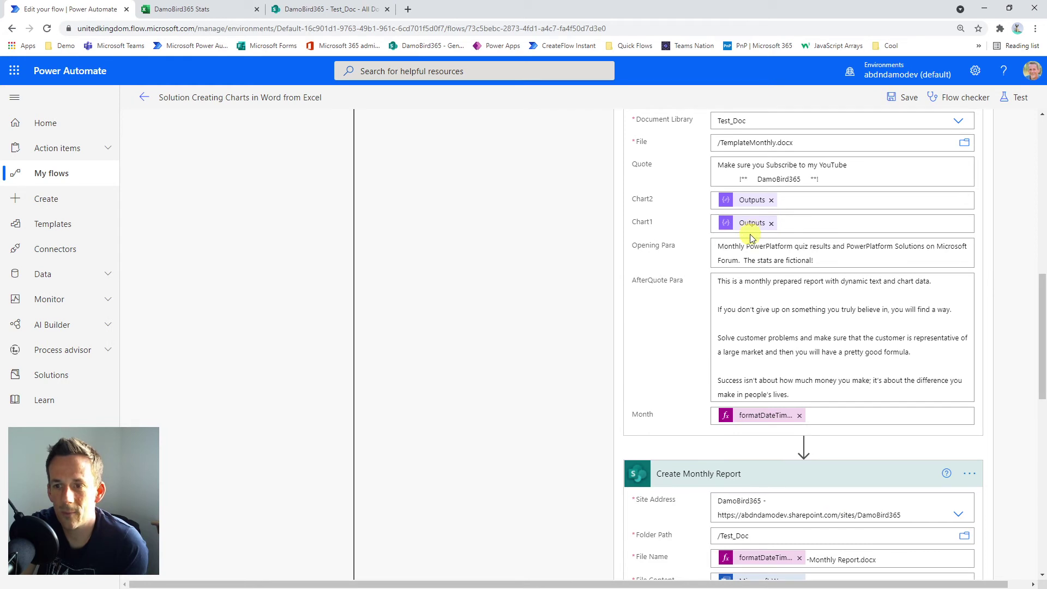
pyautogui.scroll(3, 751, 239)
pyautogui.scroll(-4, 756, 256)
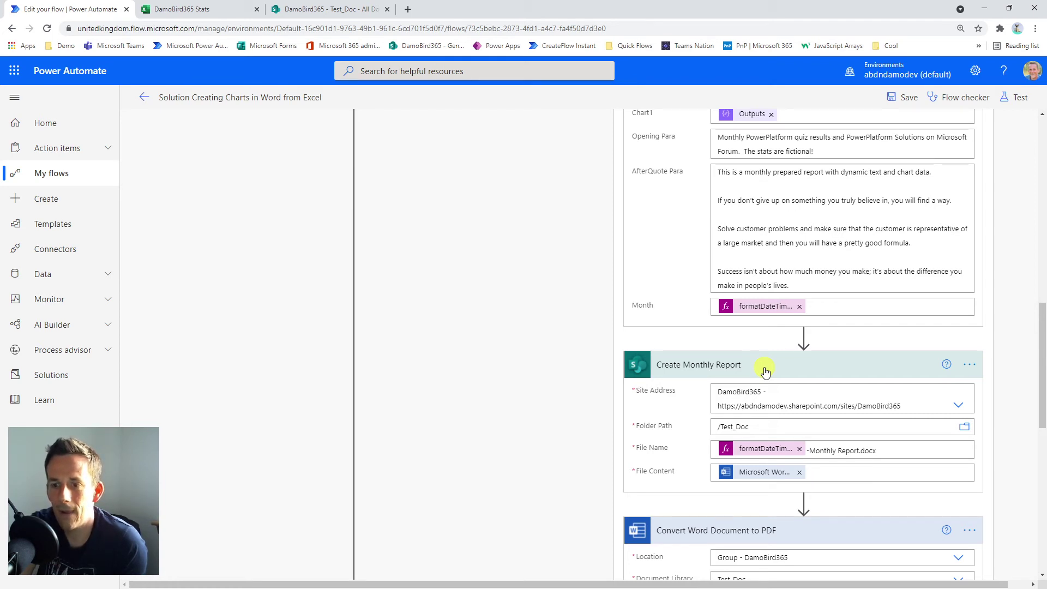
pyautogui.scroll(-3, 765, 368)
pyautogui.scroll(-2, 791, 367)
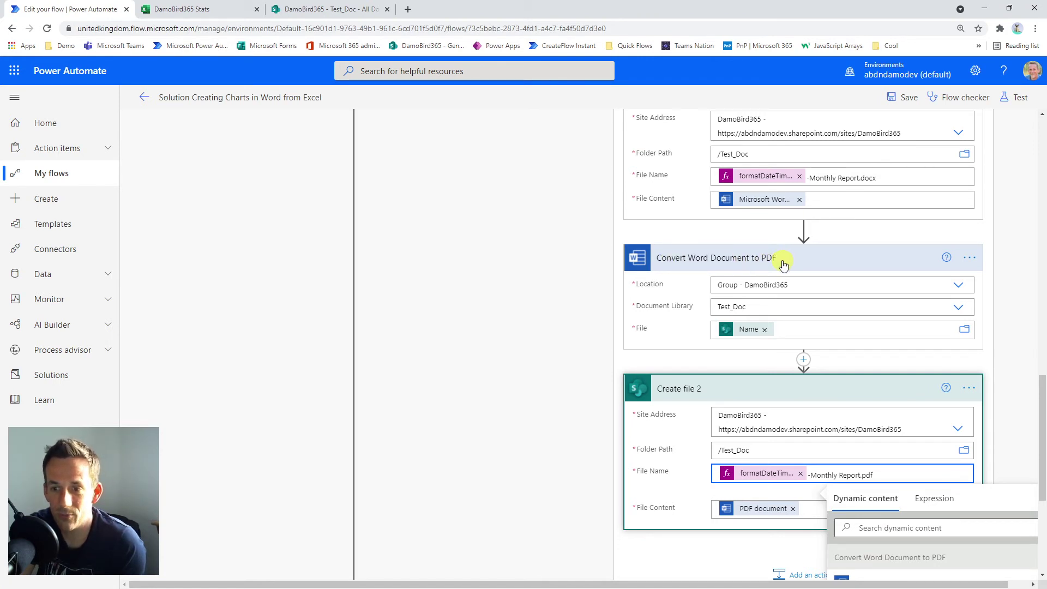
pyautogui.scroll(-5, 784, 265)
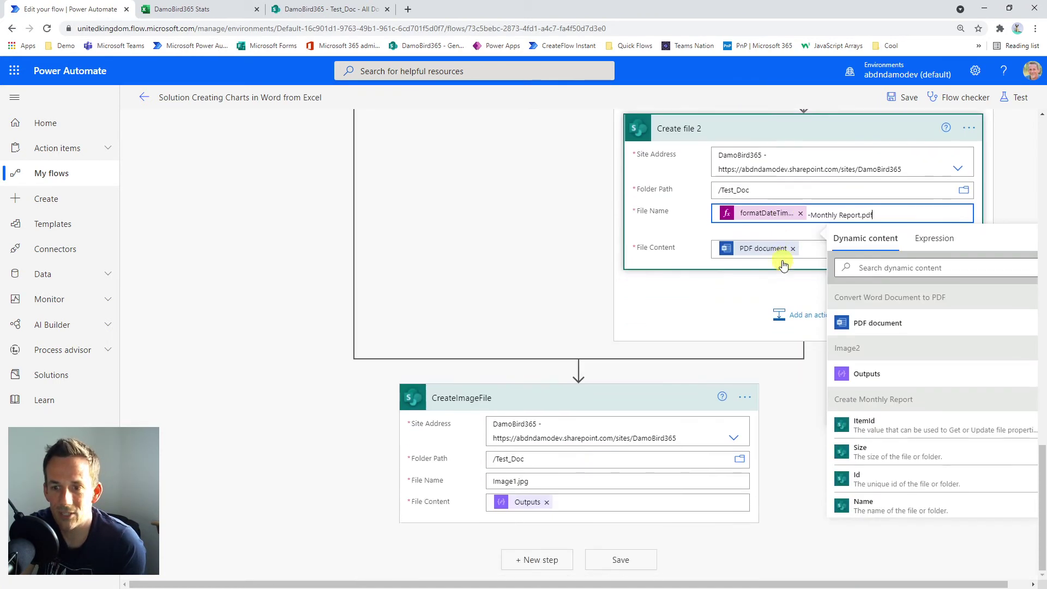
# - Select the Image1.jpg file name in CreateImageFile, which saves the chart image to /Test_Doc
pyautogui.click(305, 405)
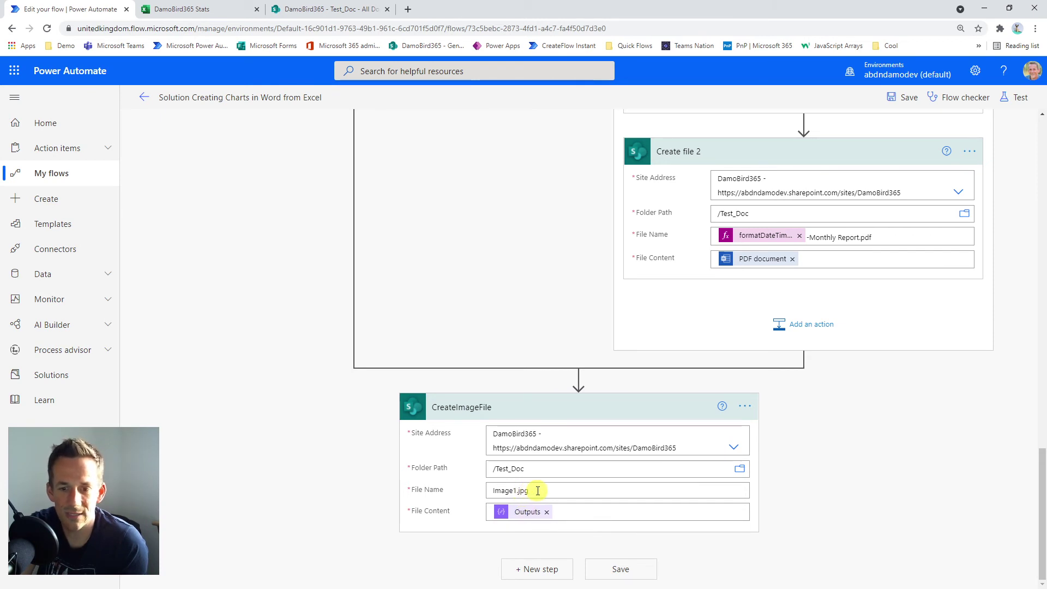
pyautogui.tripleClick(539, 490)
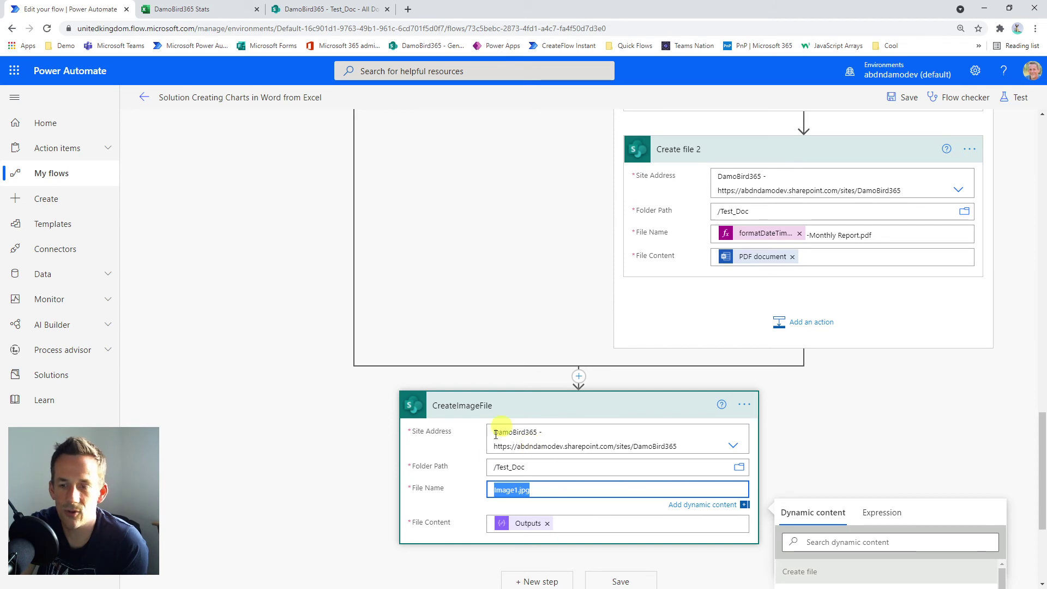
pyautogui.click(327, 9)
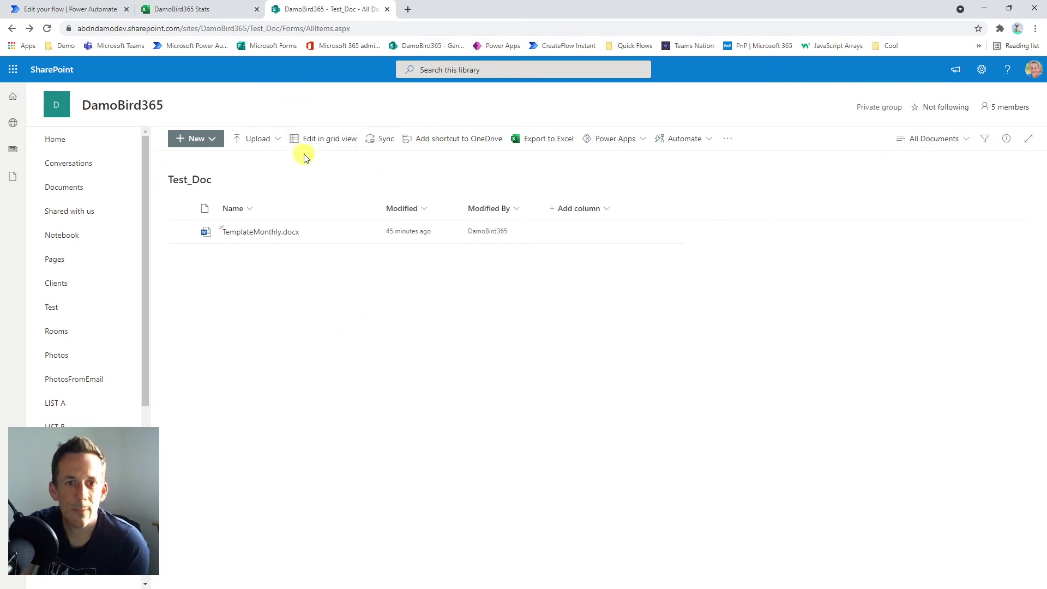
pyautogui.click(251, 233)
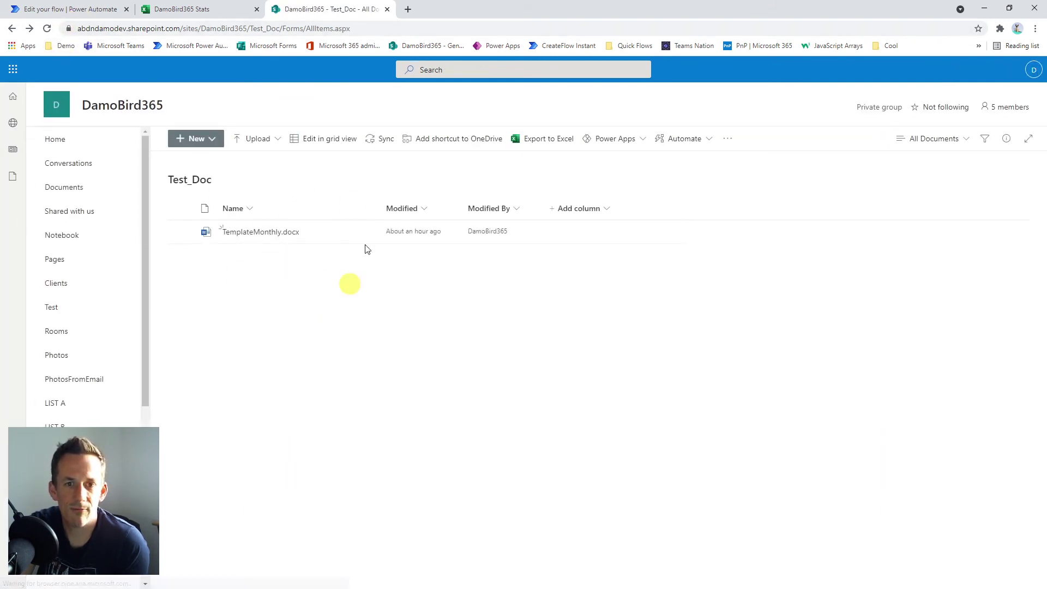
pyautogui.click(56, 10)
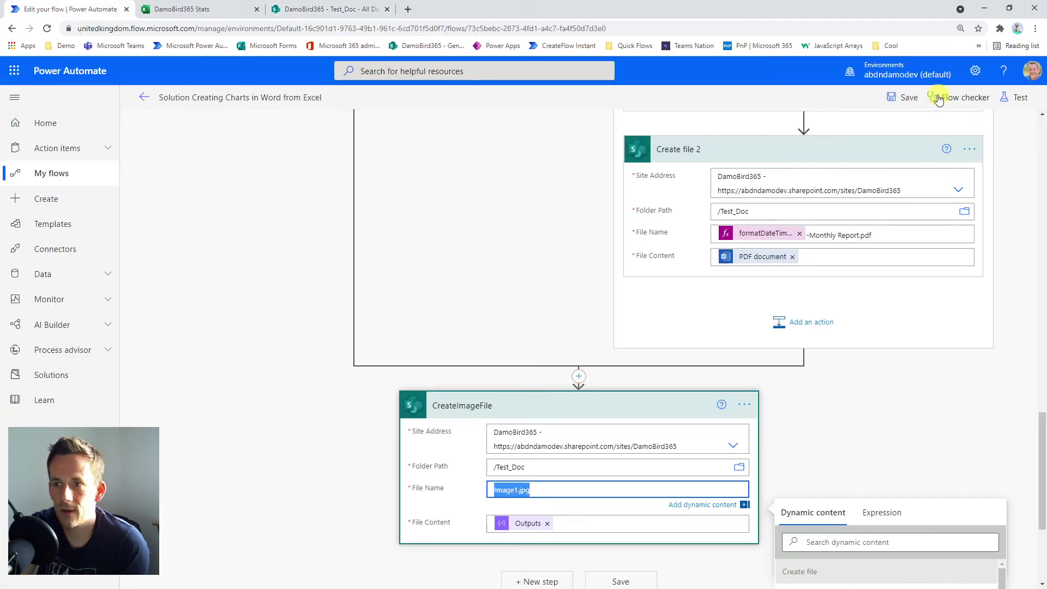
# - Start a manual test run of the flow
pyautogui.click(1014, 101)
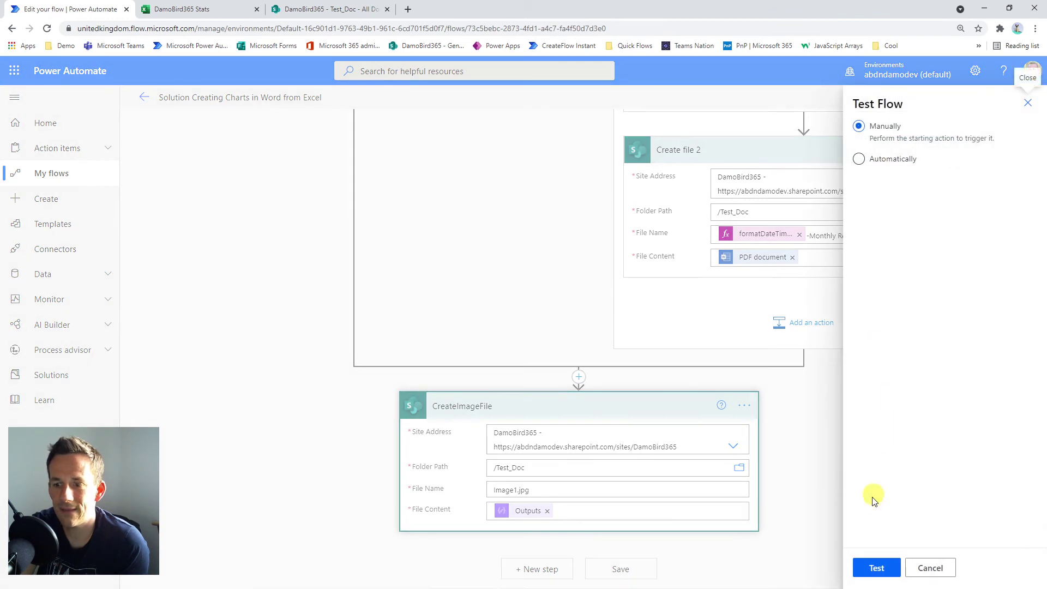
pyautogui.click(872, 567)
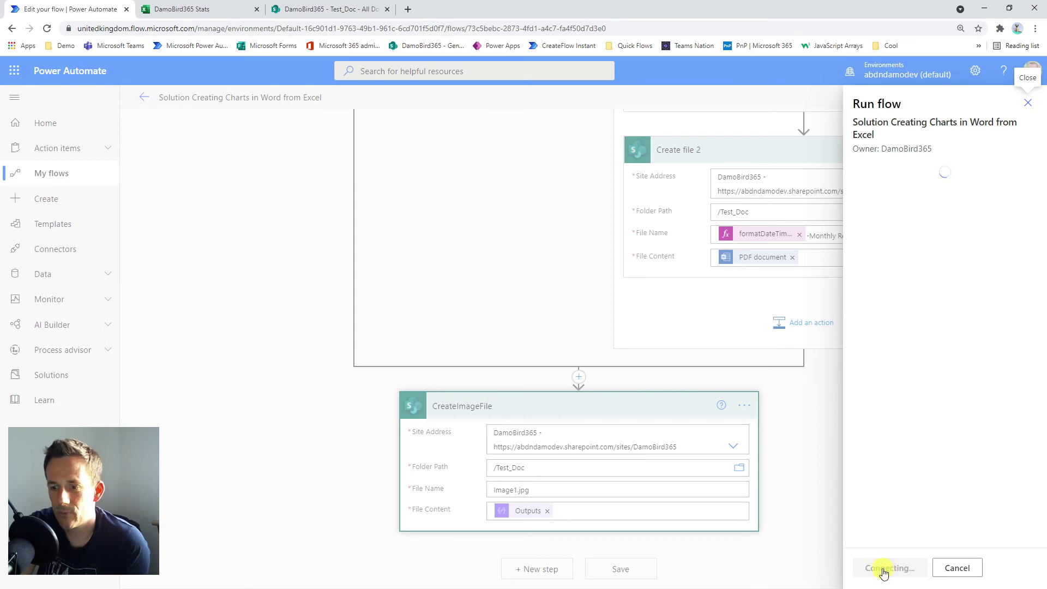
pyautogui.click(884, 569)
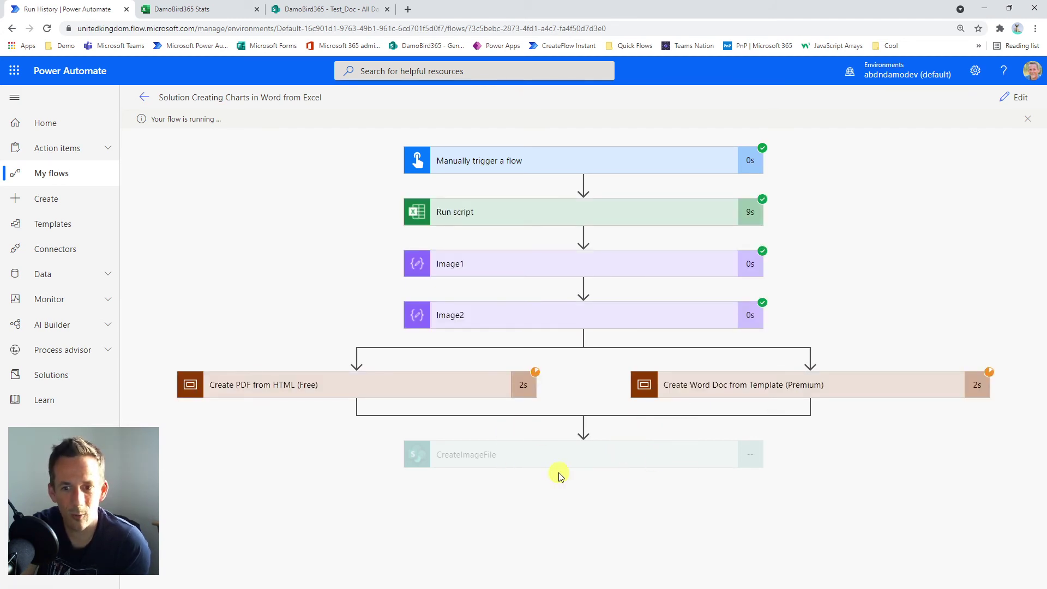
# - Open the HTML-generated FileCreatedFromHtmlNonPremium.pdf from the SharePoint Test_Doc library
pyautogui.click(321, 10)
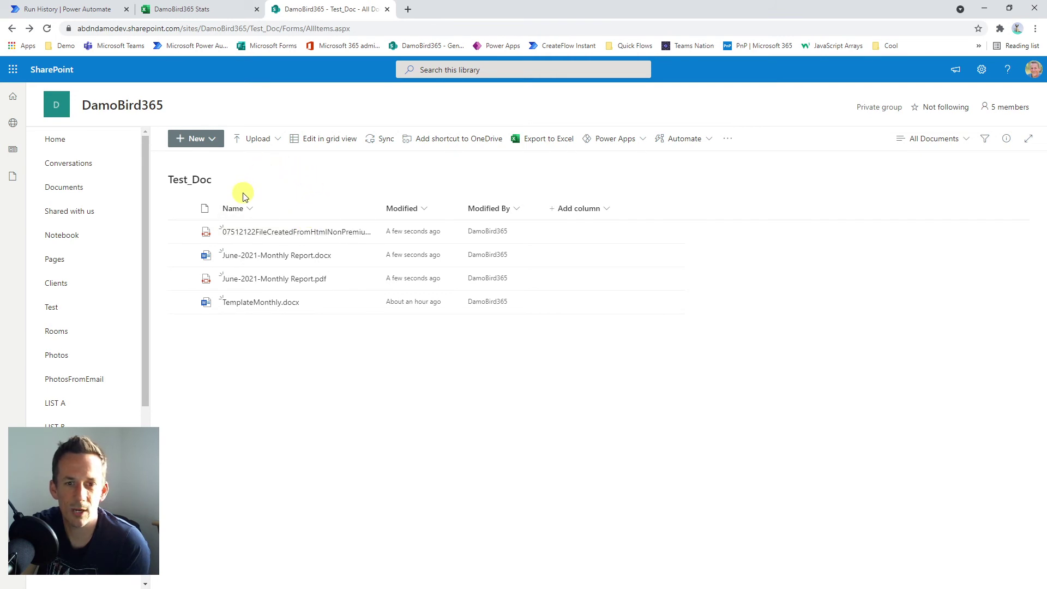
pyautogui.moveTo(251, 231)
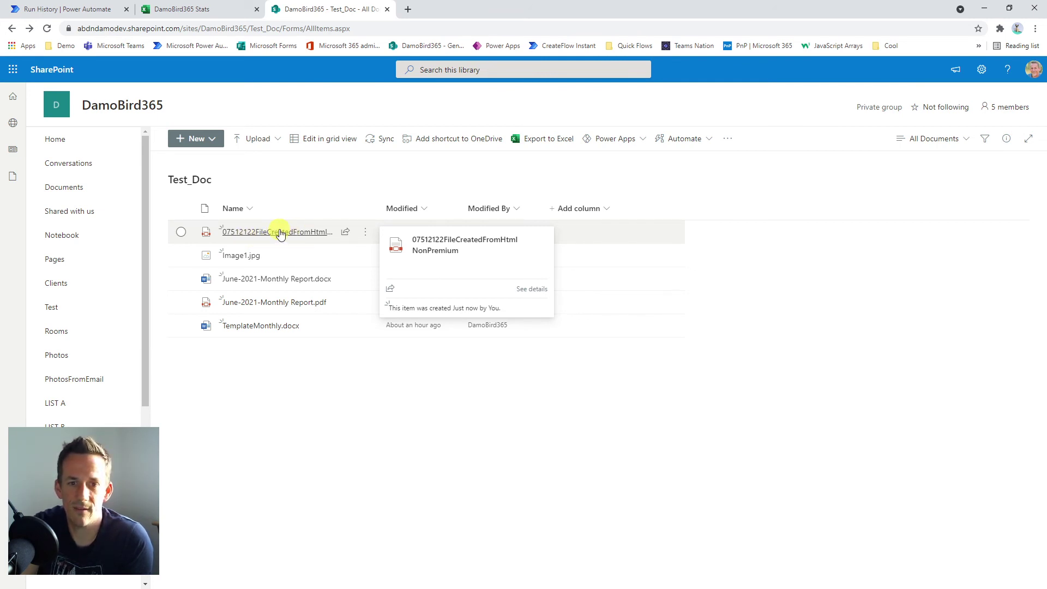
pyautogui.click(282, 232)
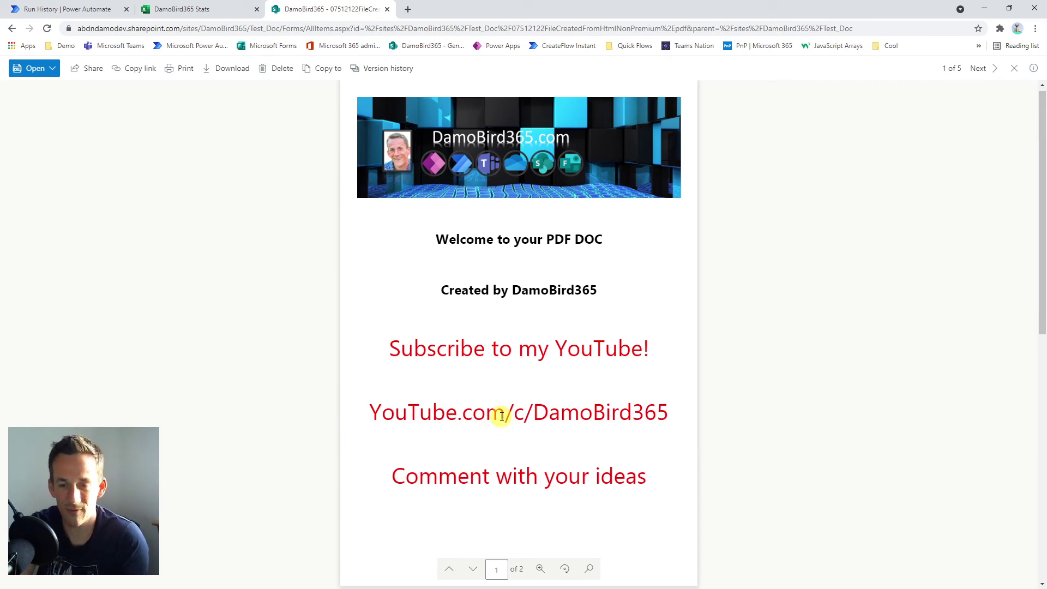
pyautogui.scroll(-9, 503, 414)
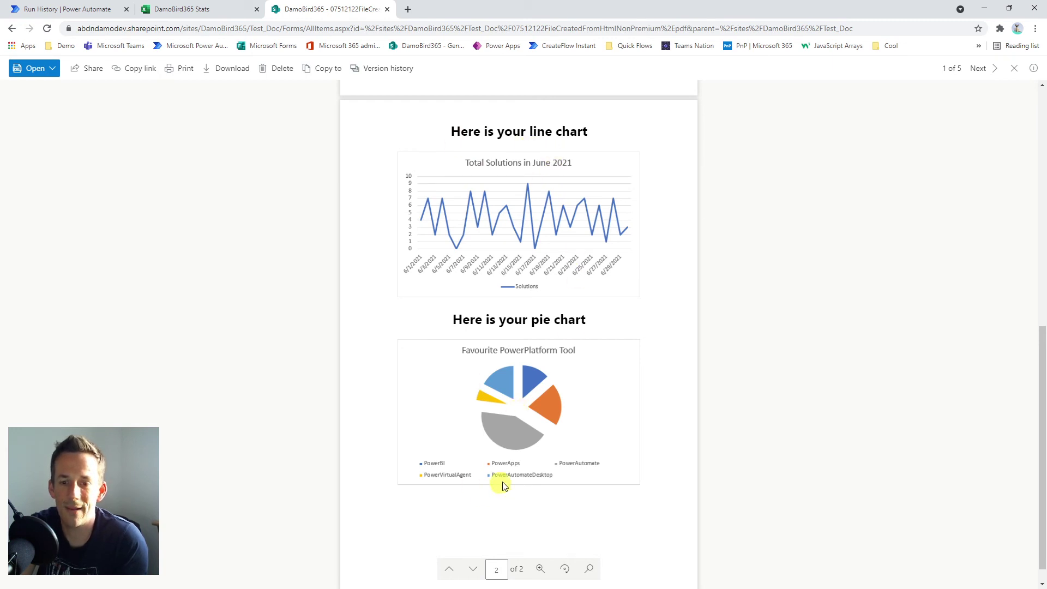
pyautogui.scroll(-1, 501, 489)
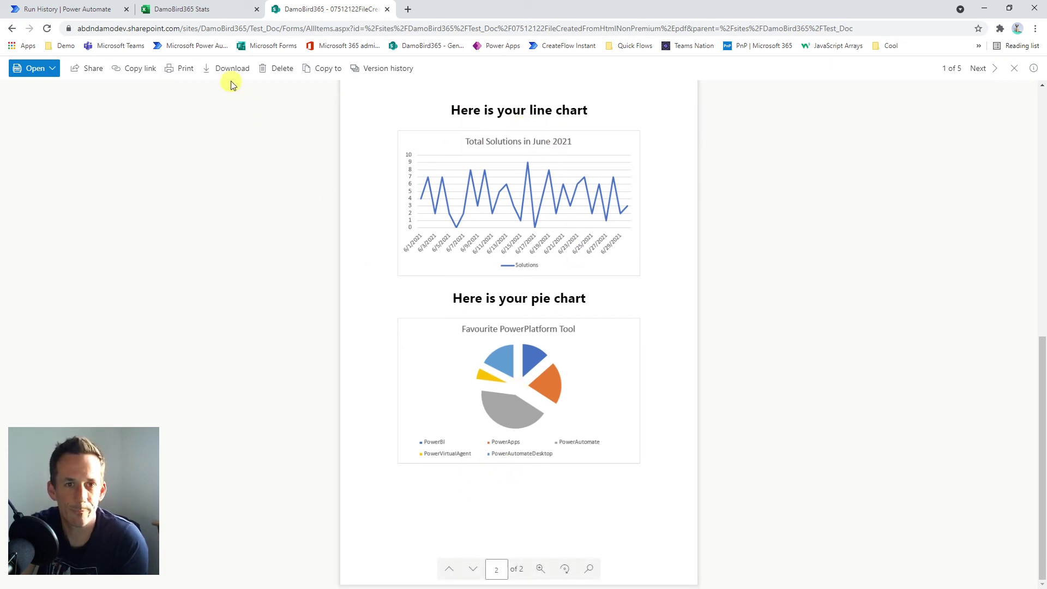
# - Open June-2021-Monthly Report.docx from Test_Doc and scroll down to its line and pie charts
pyautogui.click(12, 29)
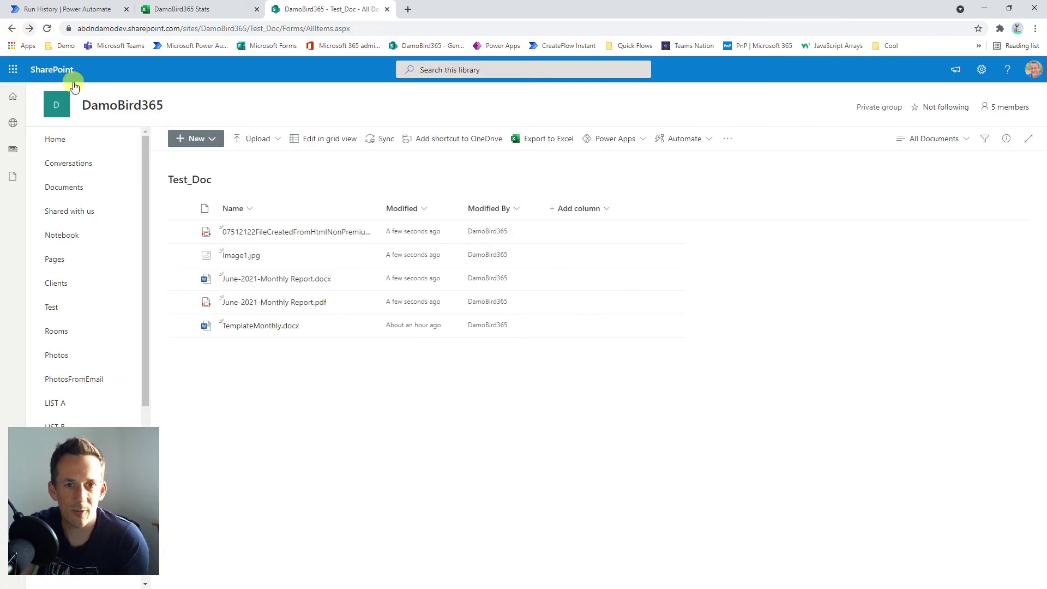
pyautogui.click(273, 279)
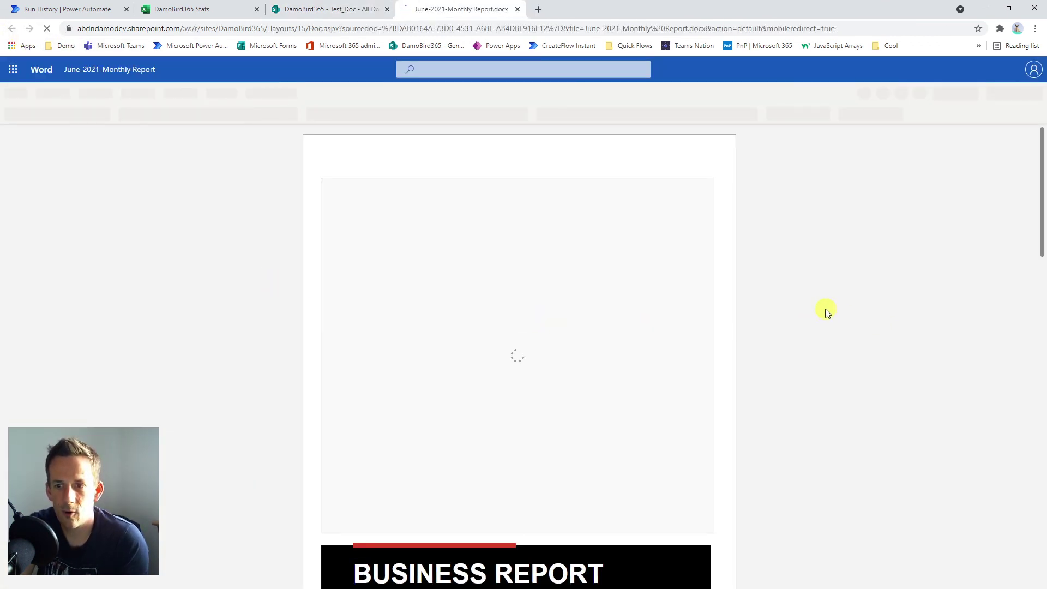
pyautogui.scroll(-9, 825, 309)
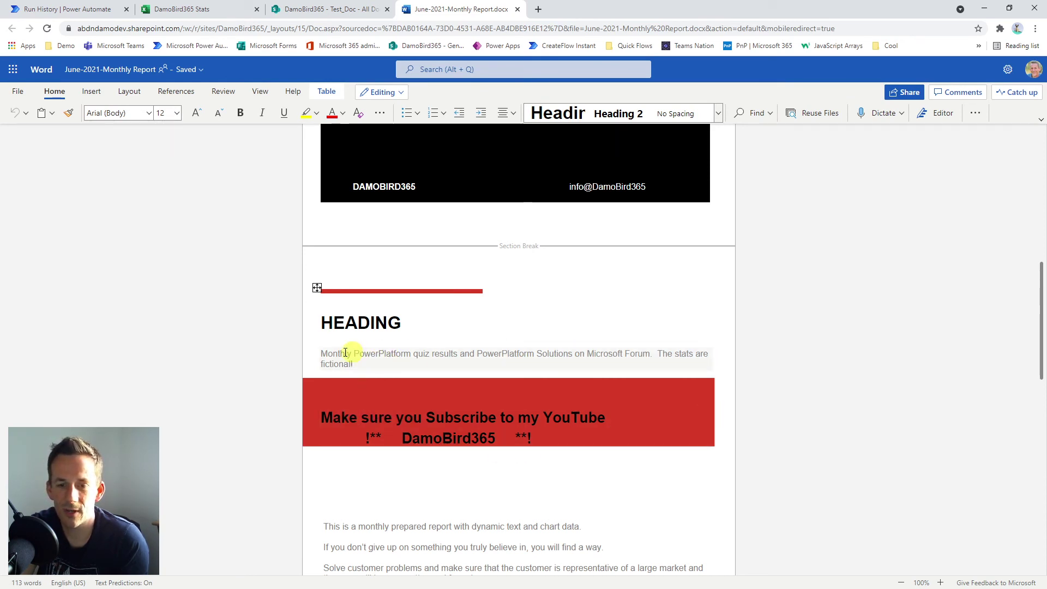
pyautogui.scroll(-7, 421, 440)
pyautogui.scroll(-3, 498, 443)
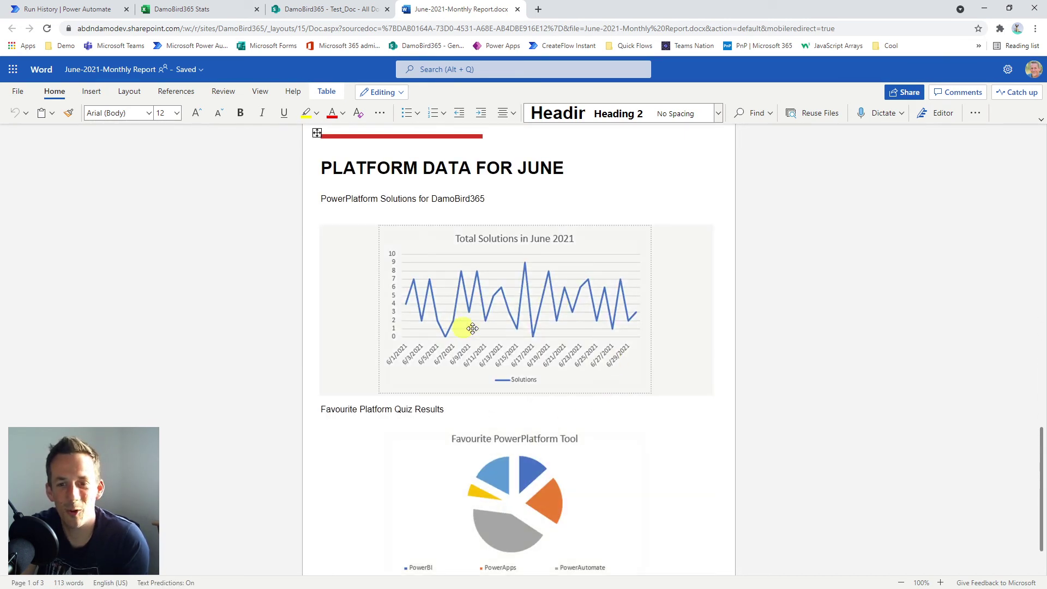
pyautogui.scroll(-1, 492, 262)
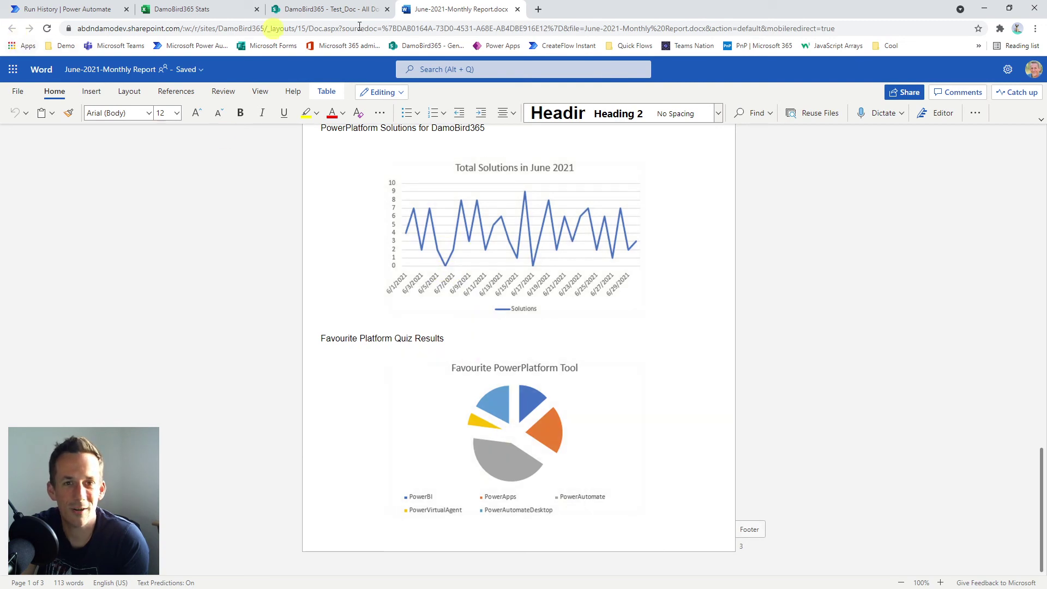
# - Close the Word report, then page through and close the June-2021-Monthly Report PDF
pyautogui.click(516, 10)
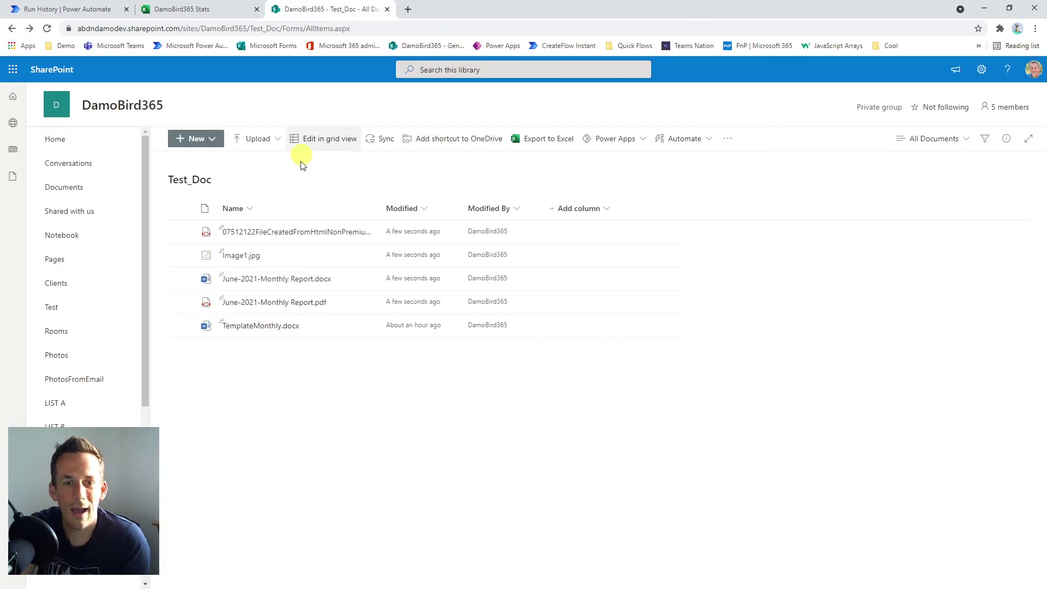
pyautogui.click(266, 303)
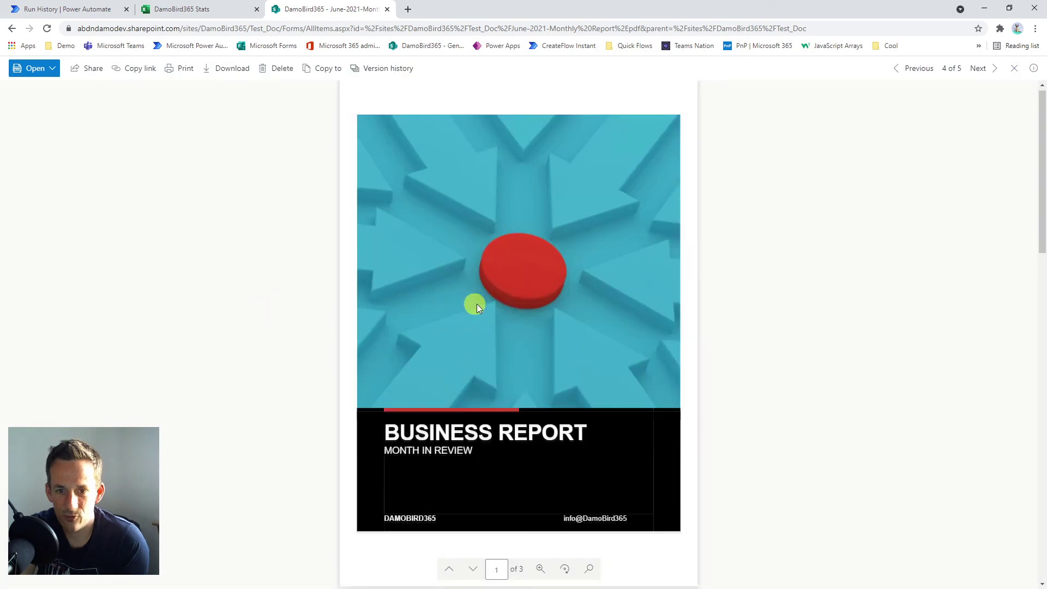
pyautogui.scroll(-6, 486, 304)
pyautogui.scroll(-2, 491, 310)
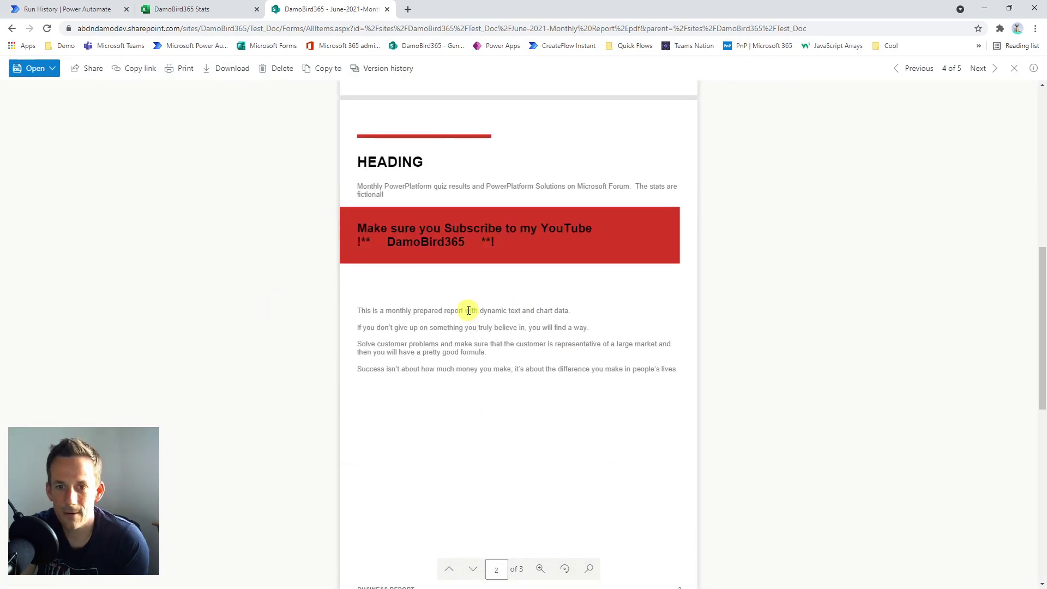
pyautogui.scroll(-10, 469, 310)
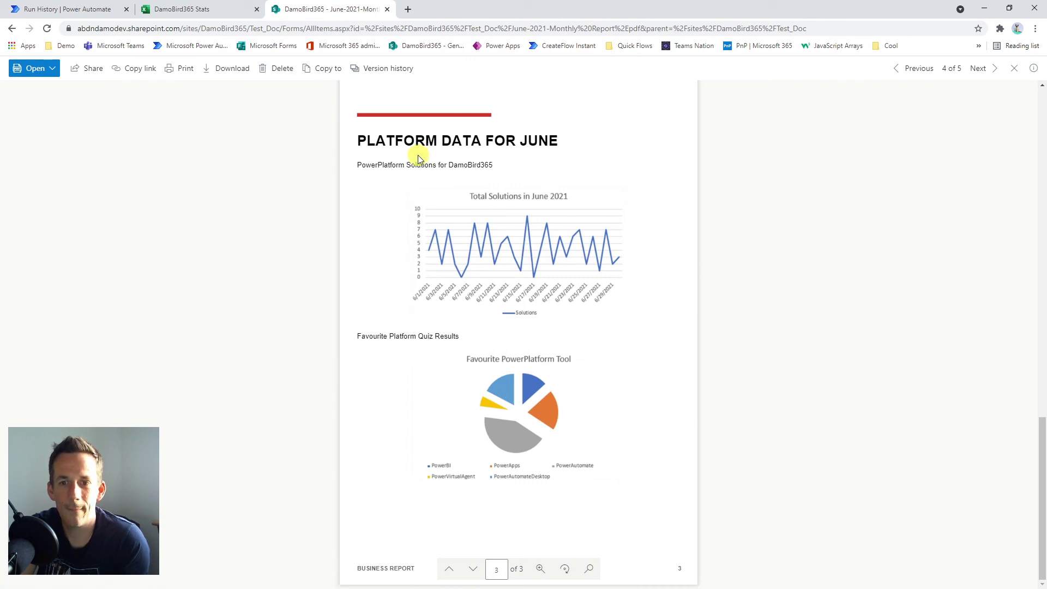
pyautogui.click(388, 10)
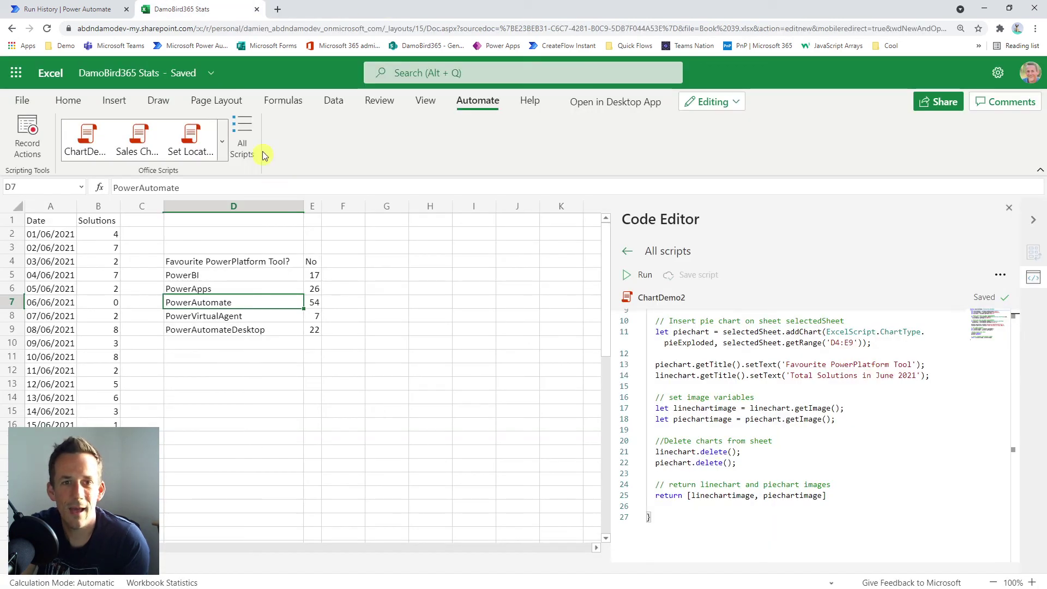
# - Reopen Test_Doc from browser history and view Image1.jpg
pyautogui.click(278, 10)
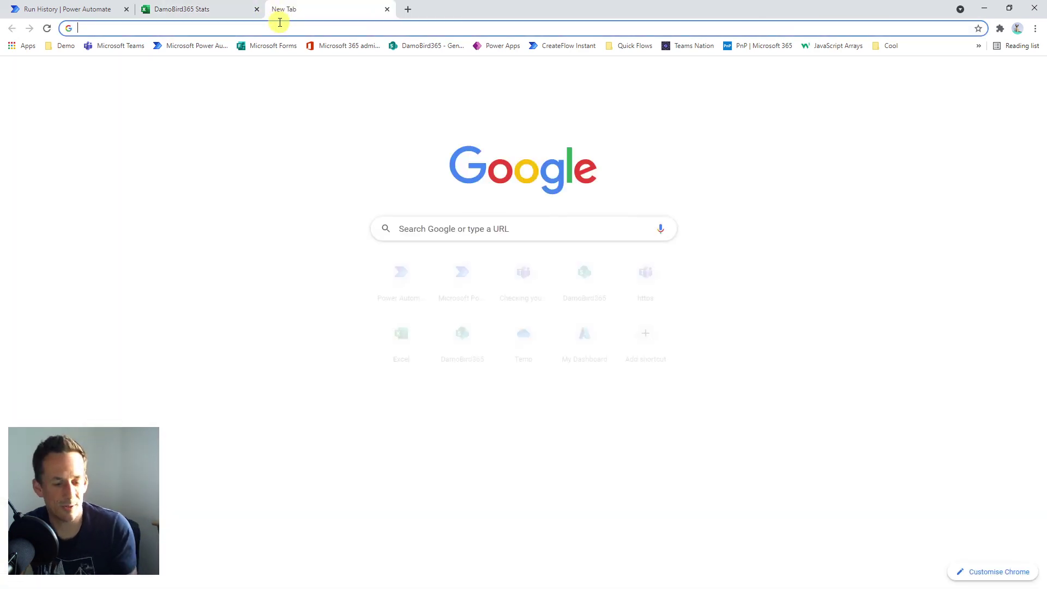
pyautogui.hotkey('ctrl', 'h')
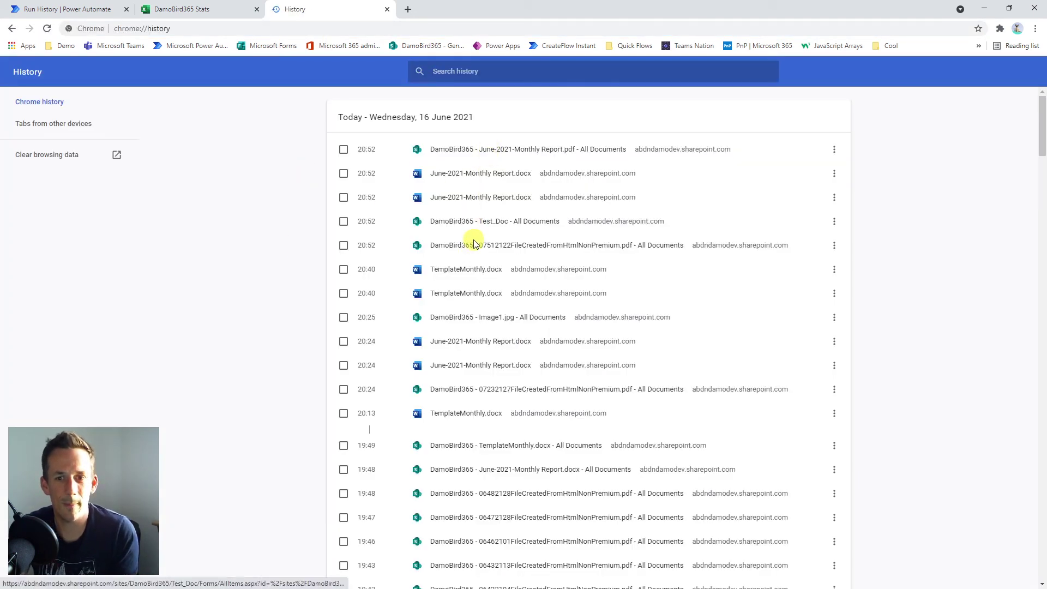
pyautogui.click(472, 220)
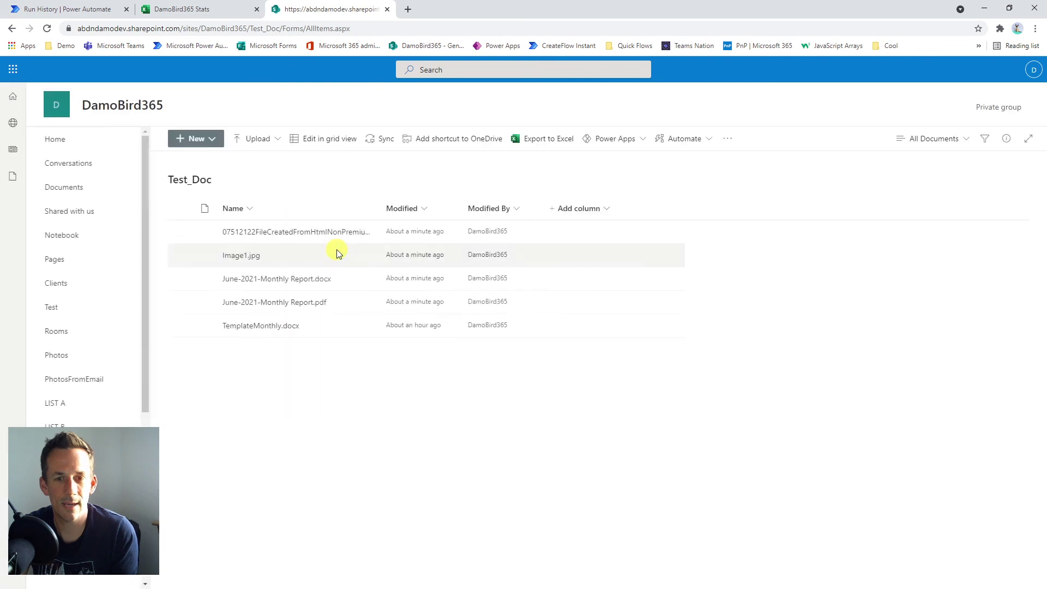
pyautogui.moveTo(250, 259)
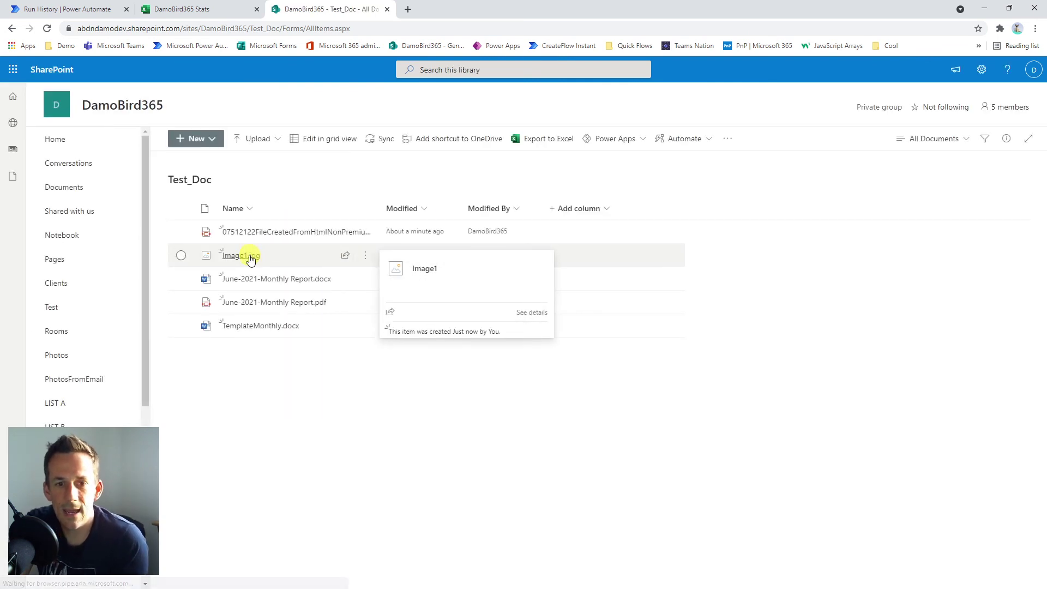
pyautogui.click(251, 259)
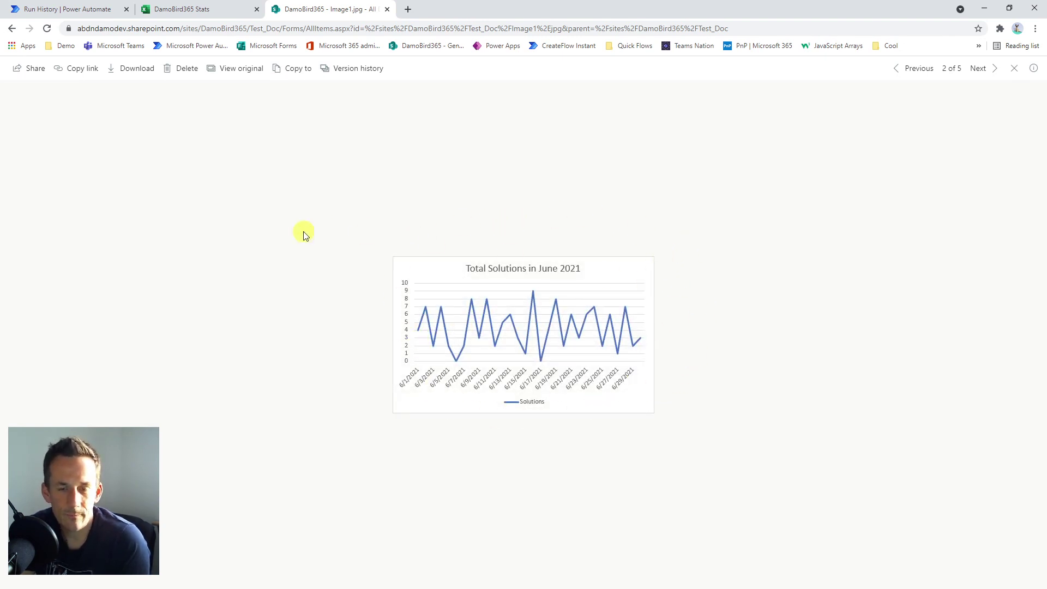
# - Add // before linechart.delete() and piechart.delete() on lines 21 and 22 of ChartDemo2
pyautogui.click(208, 12)
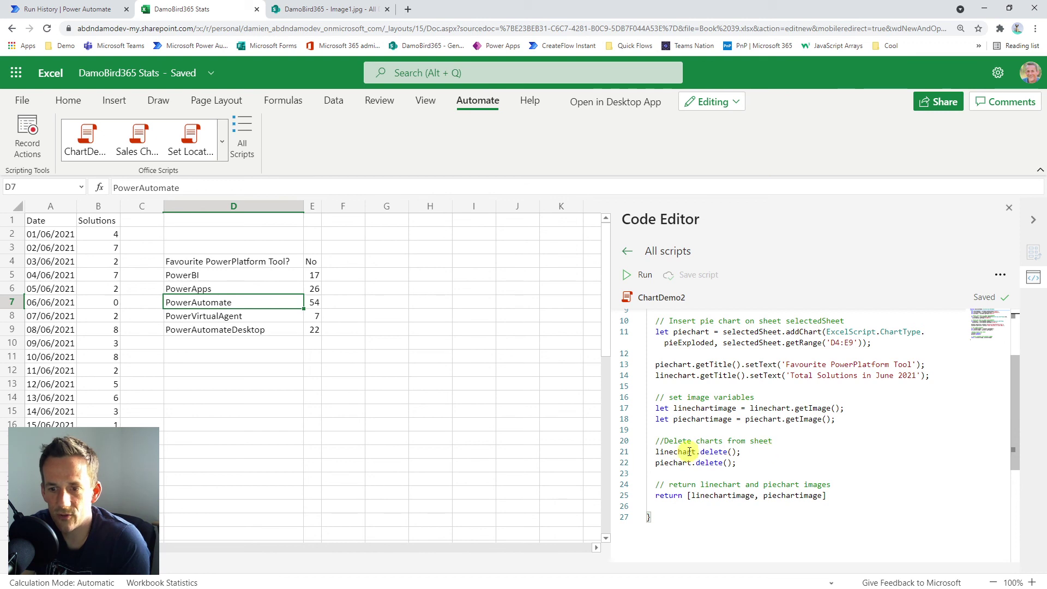
pyautogui.moveTo(660, 452)
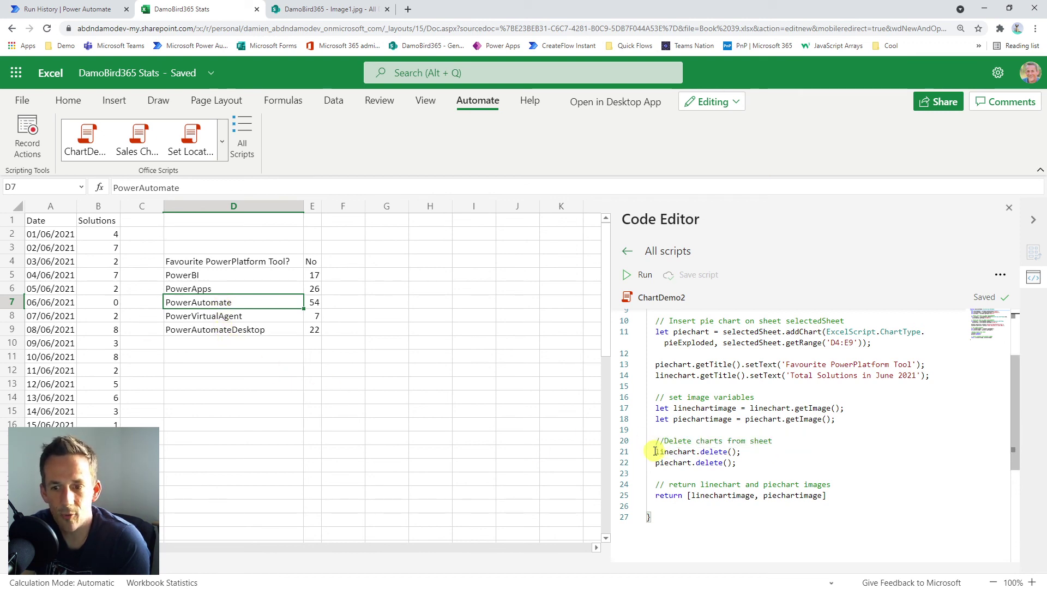
pyautogui.click(656, 452)
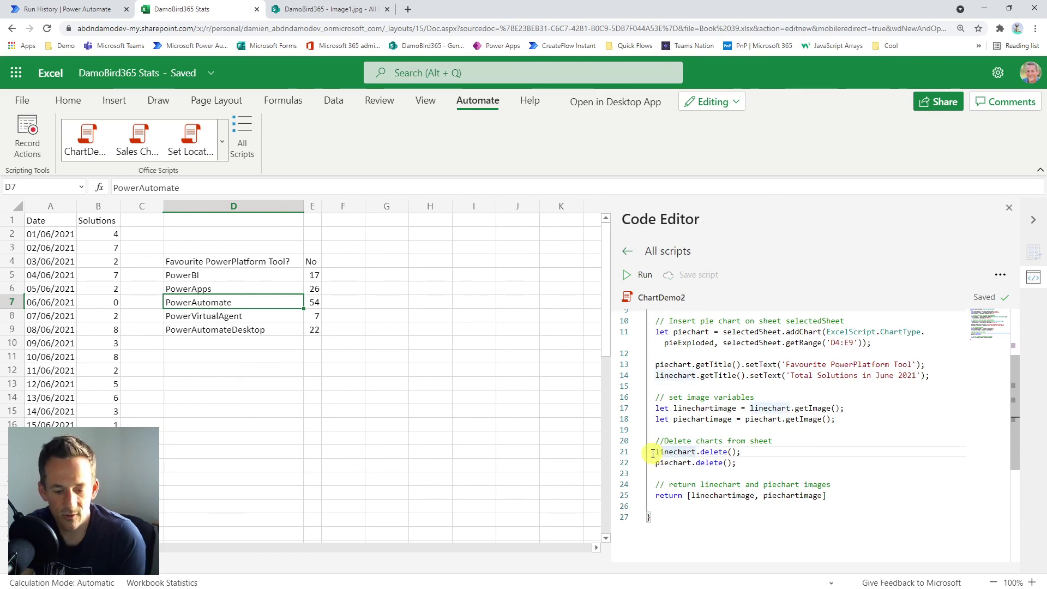
pyautogui.write('//')
pyautogui.click(655, 462)
pyautogui.write('//')
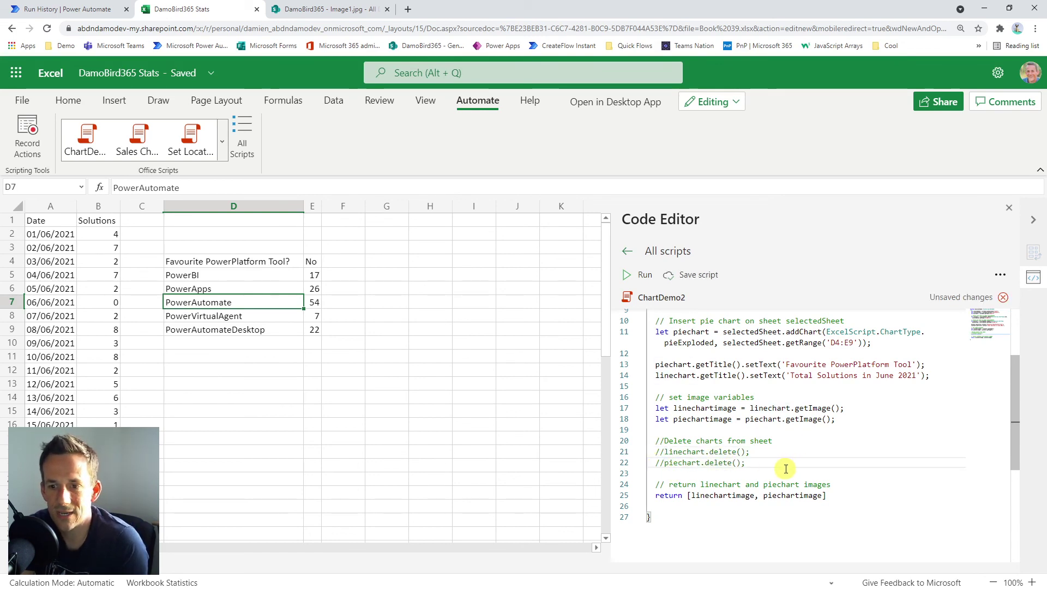
pyautogui.scroll(3, 786, 468)
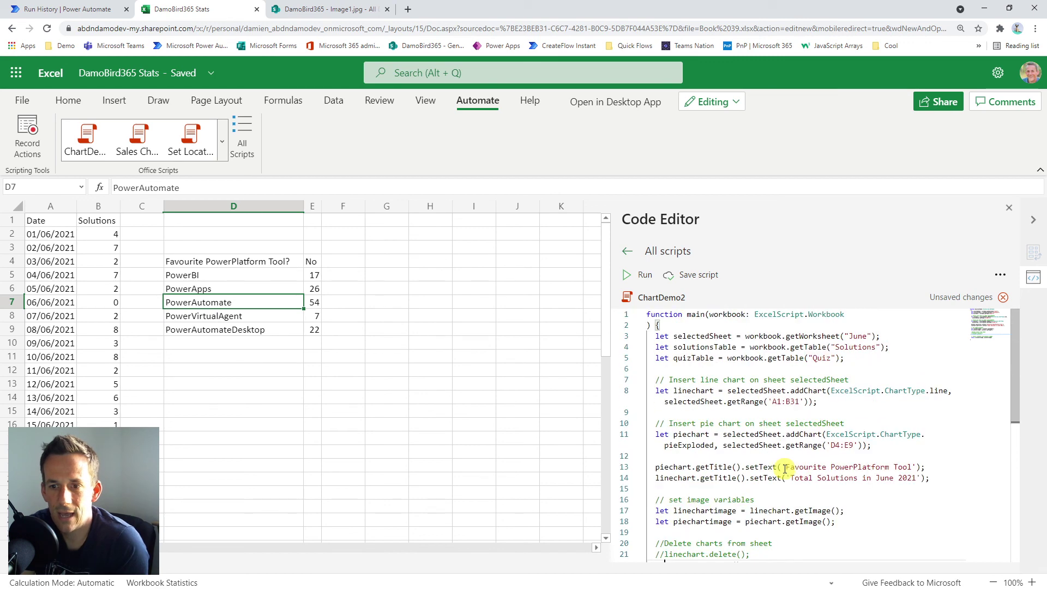
pyautogui.click(642, 277)
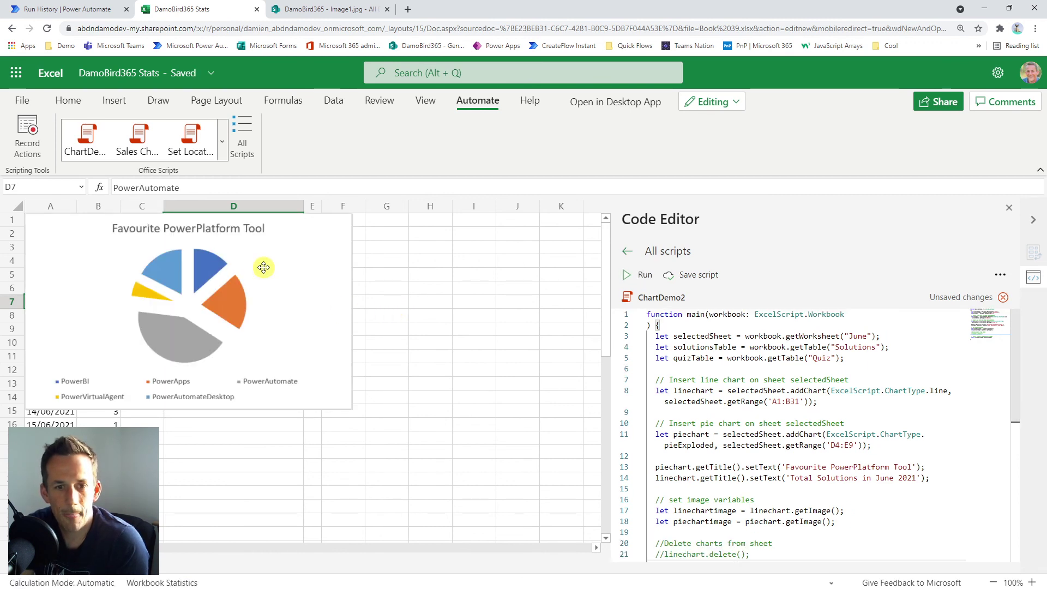
pyautogui.click(274, 250)
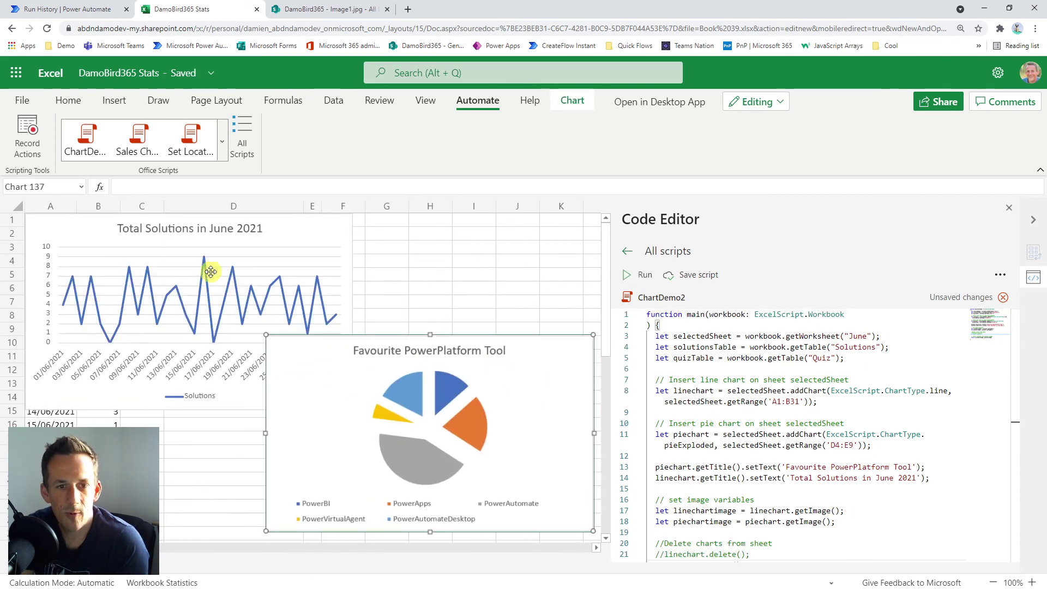
pyautogui.click(522, 387)
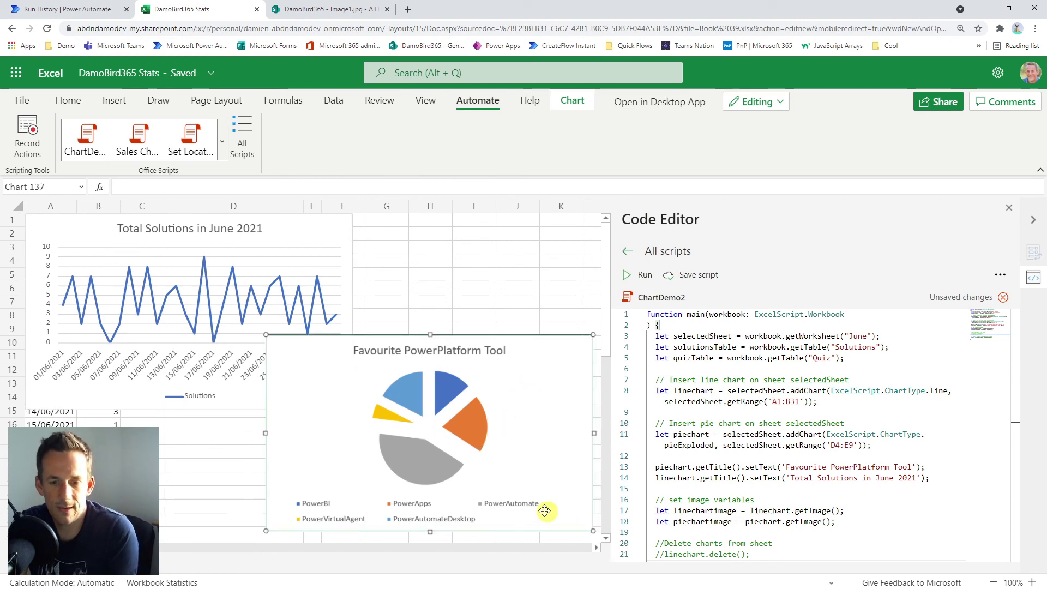
pyautogui.press('Delete')
# - Delete the old line chart, change E7 from 54 to 150, and rerun the ChartDemo2 script
pyautogui.click(319, 257)
pyautogui.press('Delete')
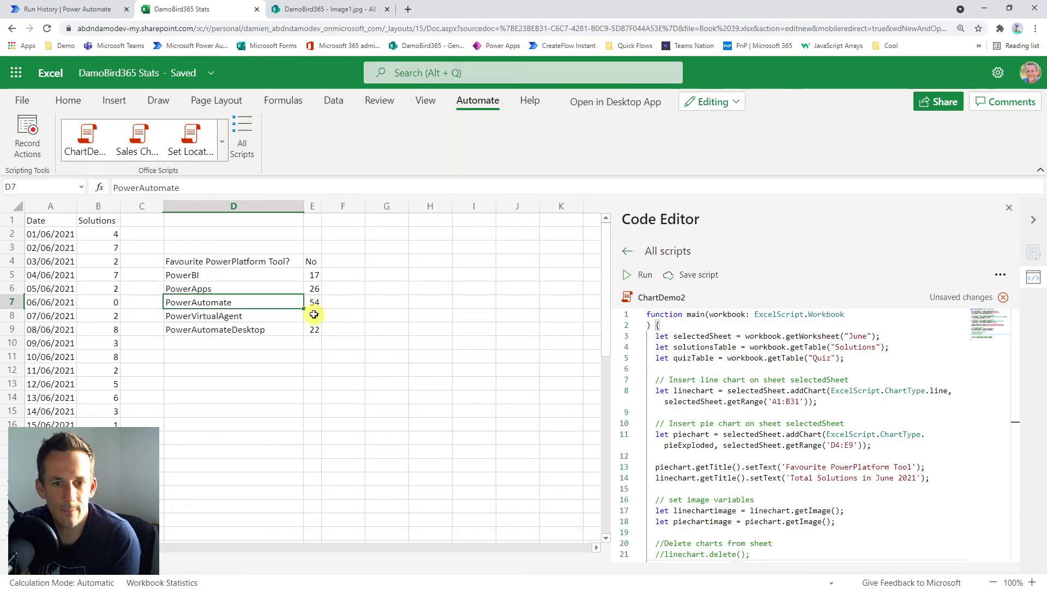
pyautogui.click(314, 301)
pyautogui.write('150')
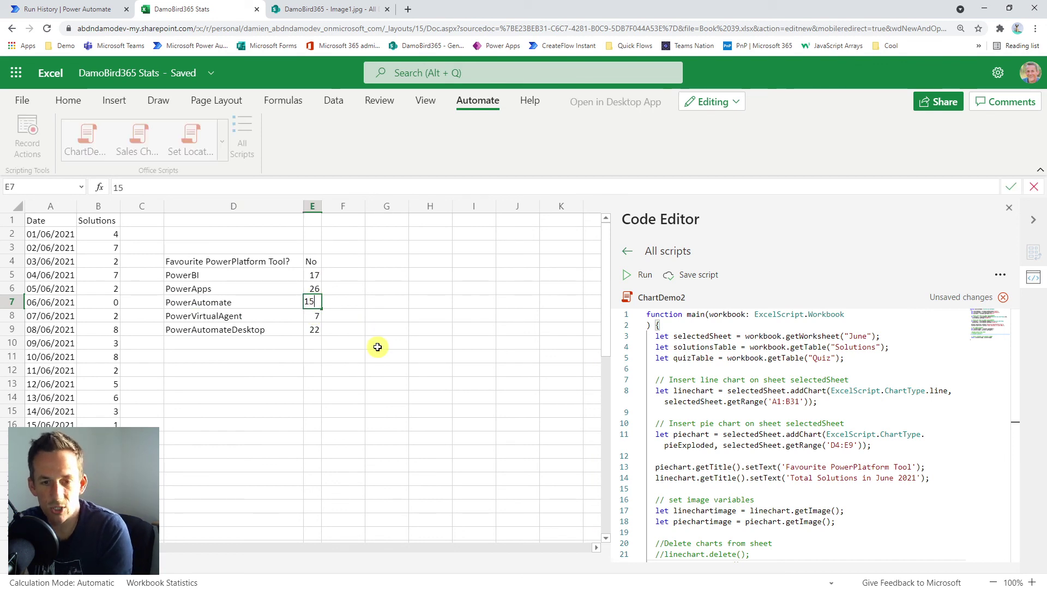
pyautogui.click(402, 348)
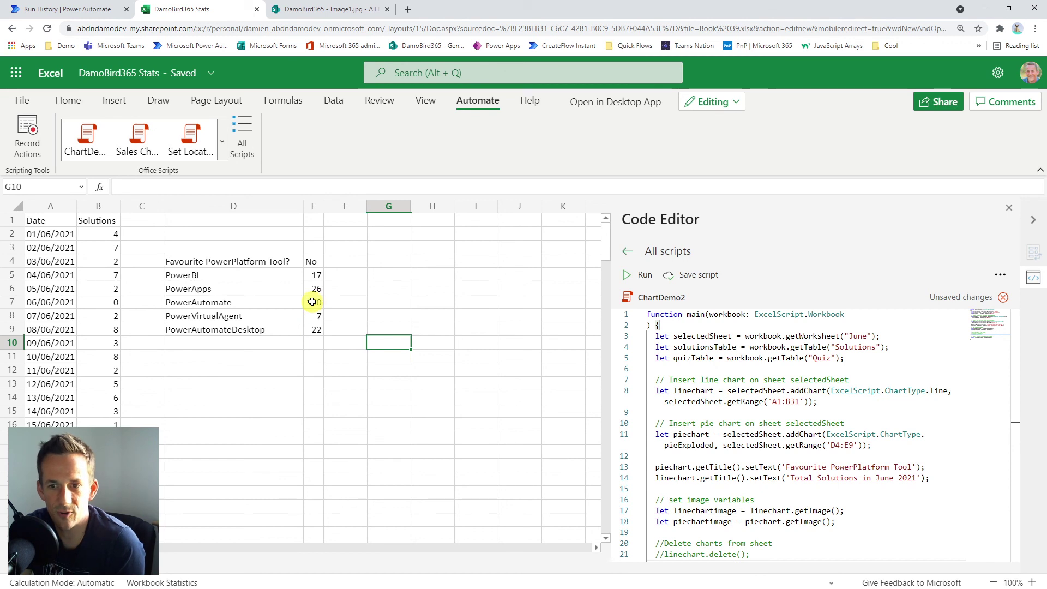
pyautogui.click(645, 276)
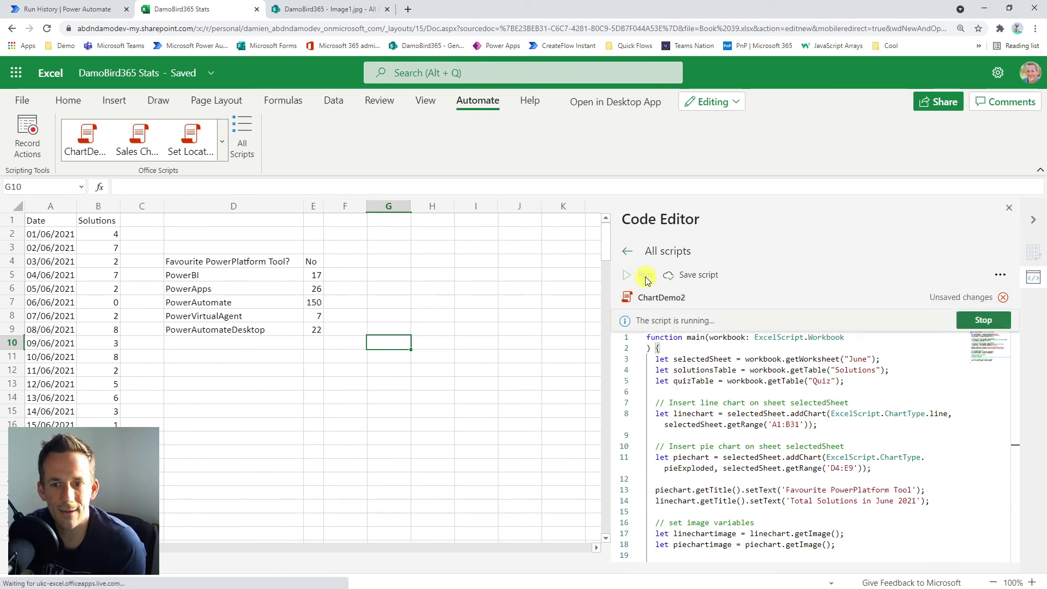